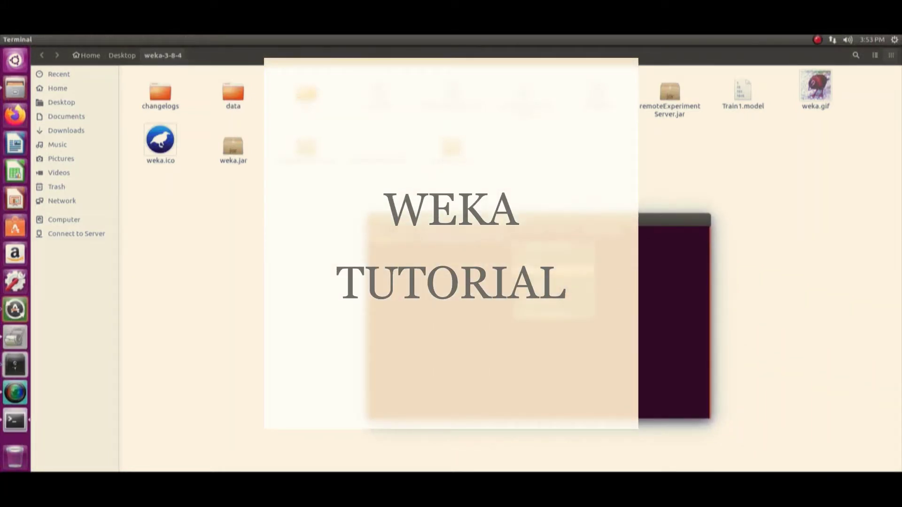
Launch Weka from the terminal with java -jar weka.jar, put the terminal away and dismiss the package manager notice.
text(java -jar weka.jar)
key(Return)
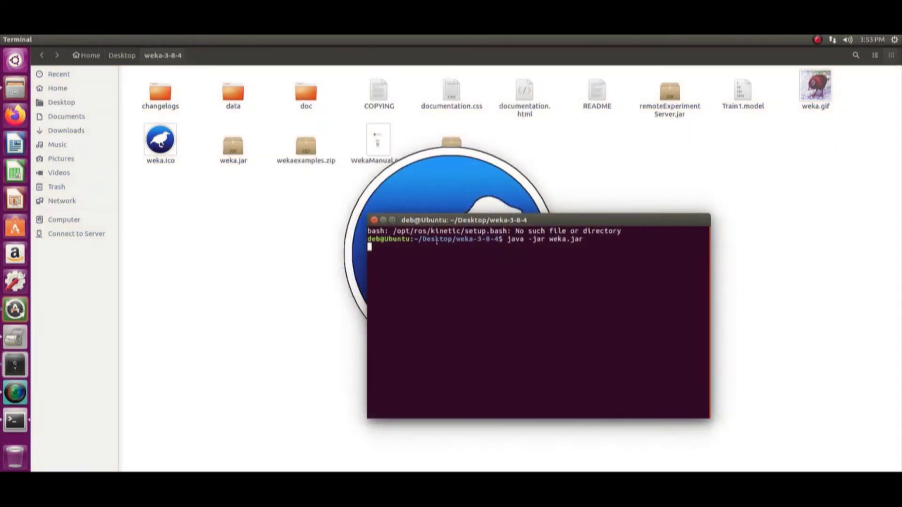
click(376, 221)
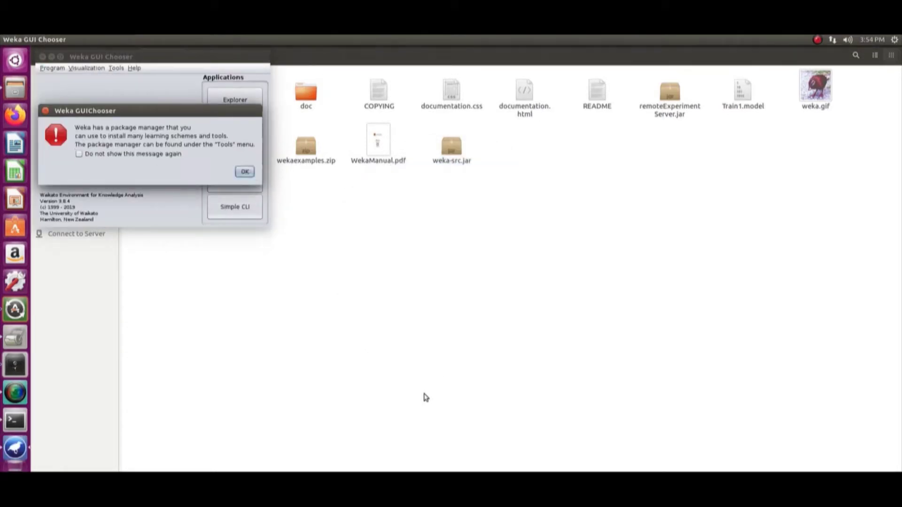
click(245, 172)
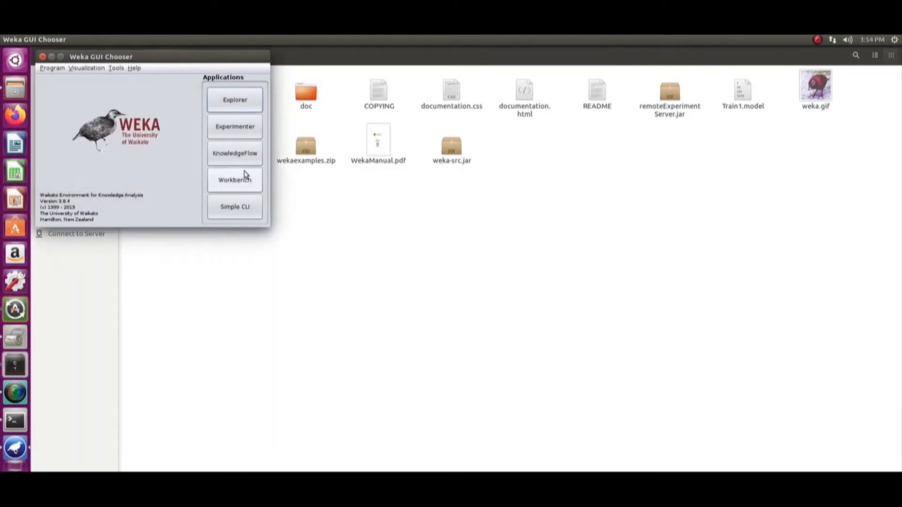
Move the Weka GUI Chooser to the middle of the screen, trying it maximized before restoring its normal size.
drag(144, 57, 442, 222)
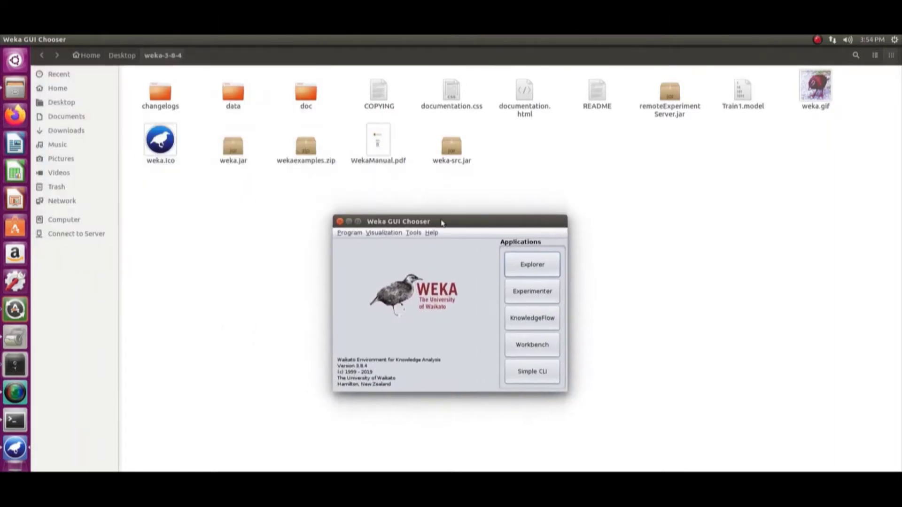
click(358, 222)
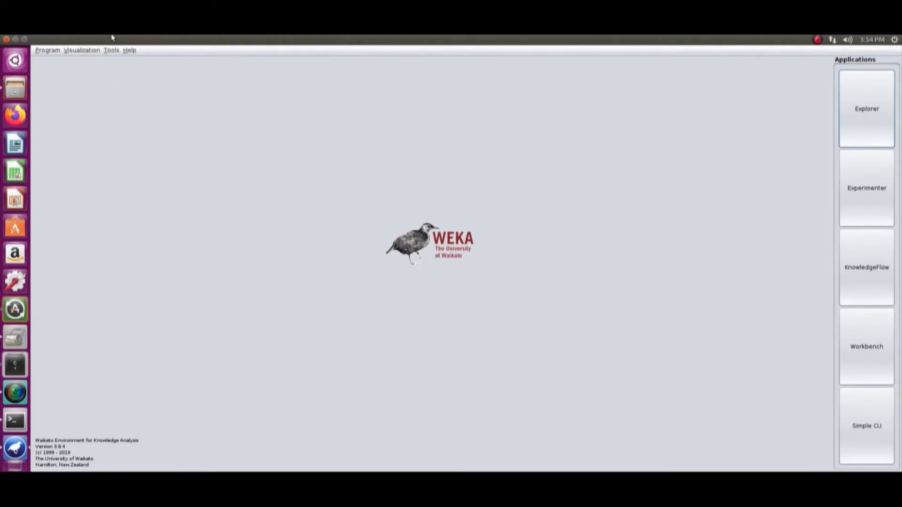
click(24, 39)
drag(425, 221, 436, 210)
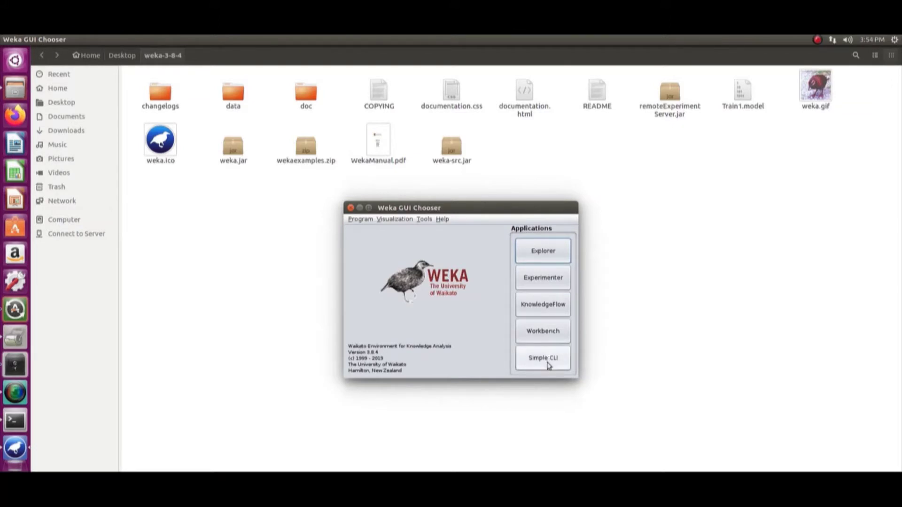
Open the Weka Explorer from the chooser and maximize its window.
click(549, 253)
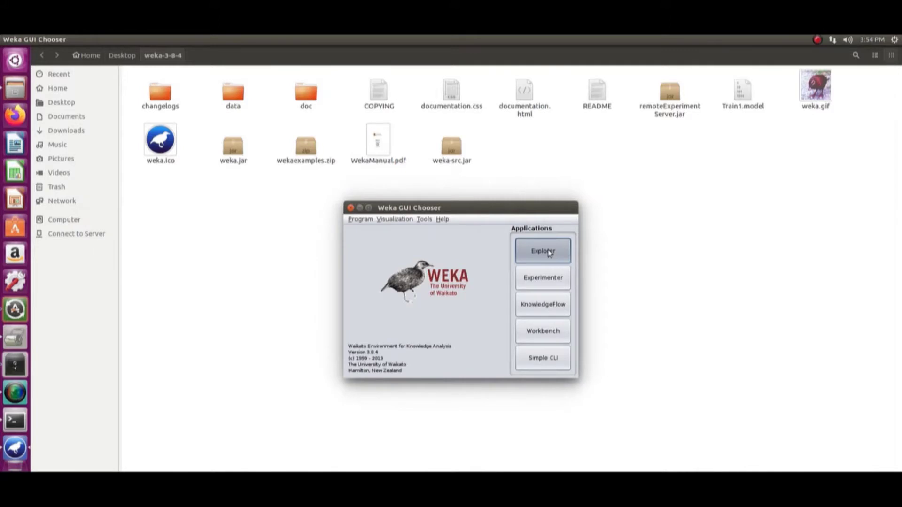
click(550, 252)
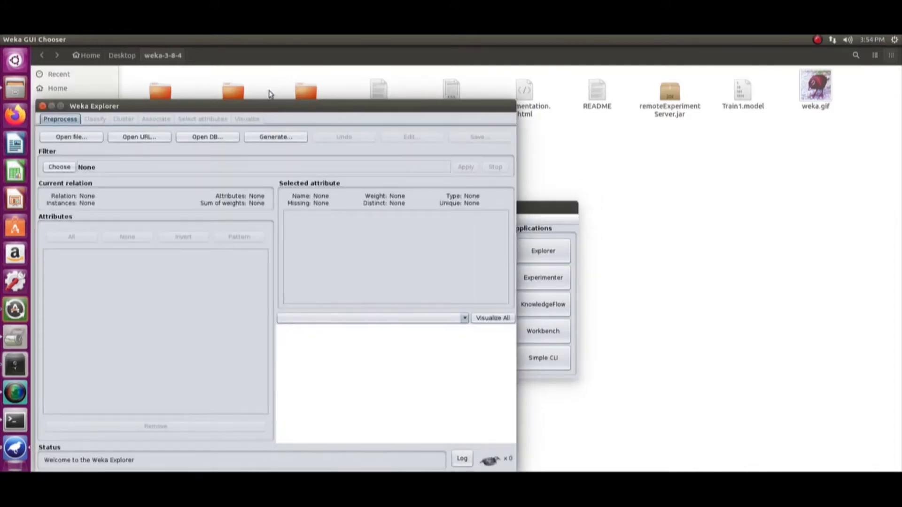
drag(264, 106, 438, 89)
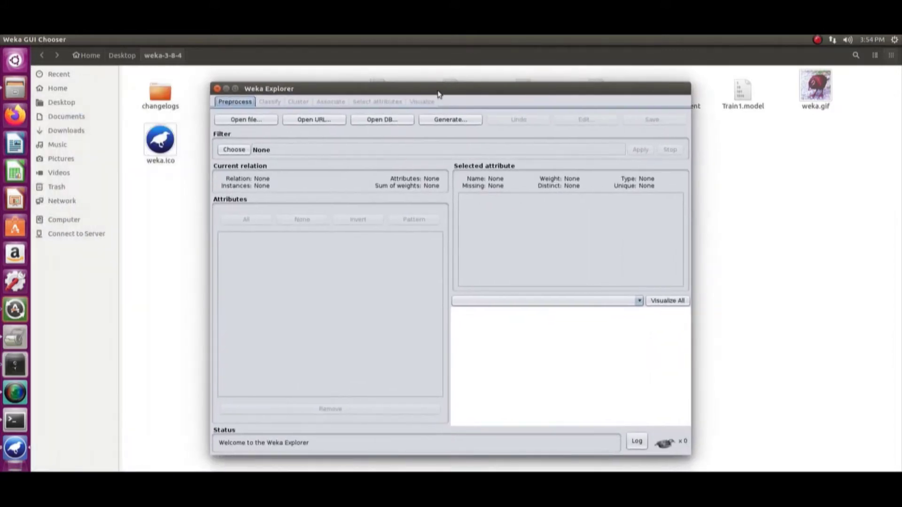
click(236, 90)
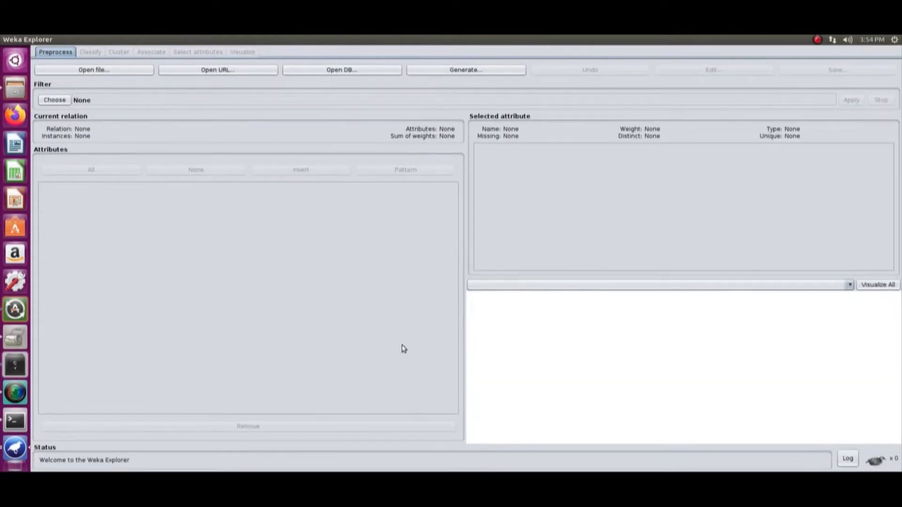
Load the dataset KDDTrain+_20Percent.arff from the Desktop folder, keeping the Arff data files type.
click(121, 72)
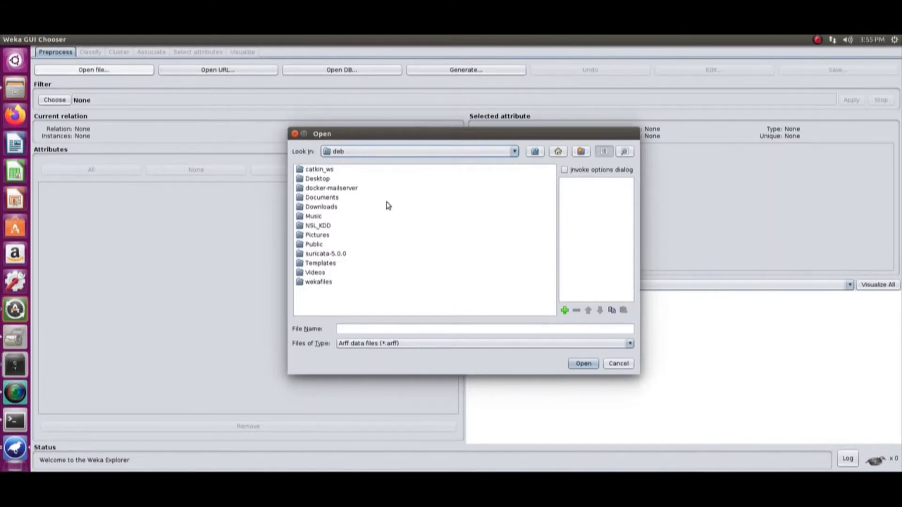
double_click(323, 180)
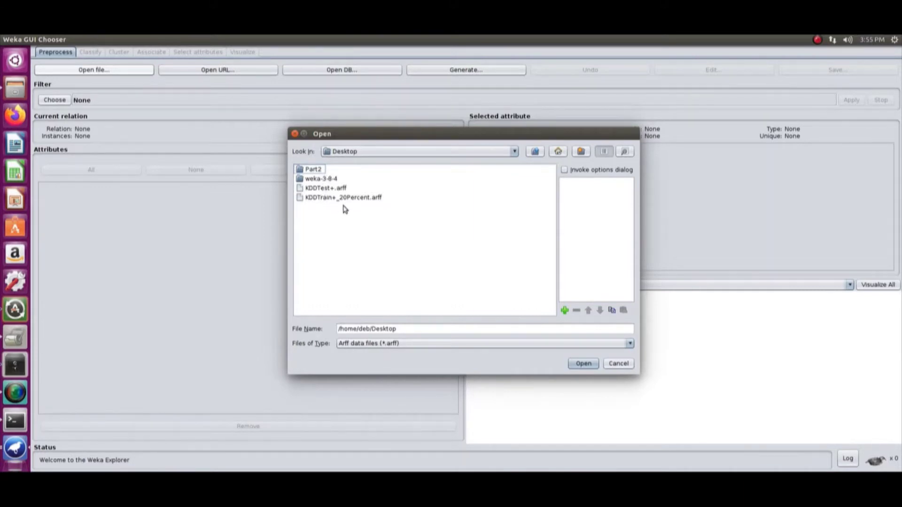
click(355, 199)
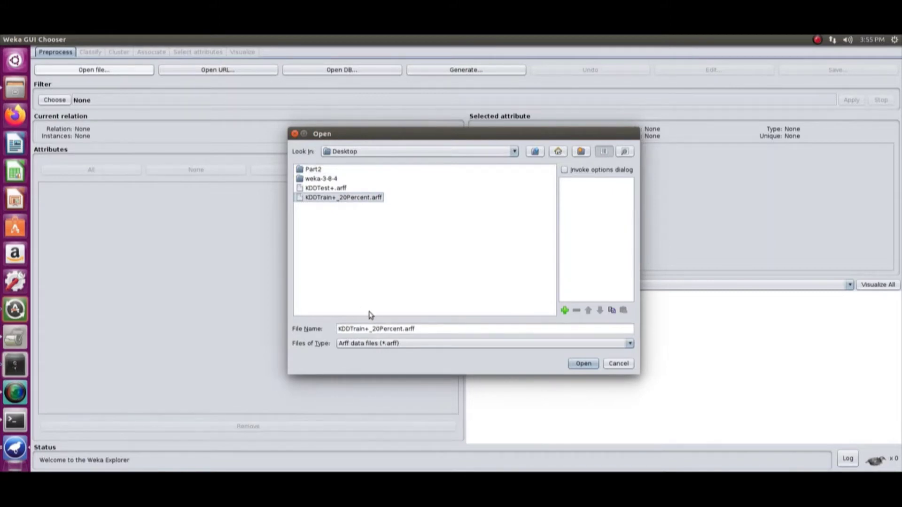
click(374, 345)
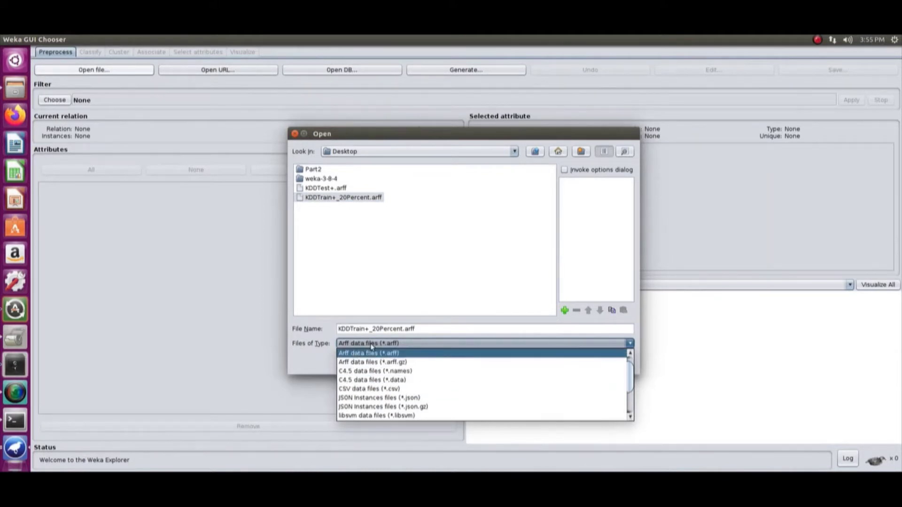
click(399, 346)
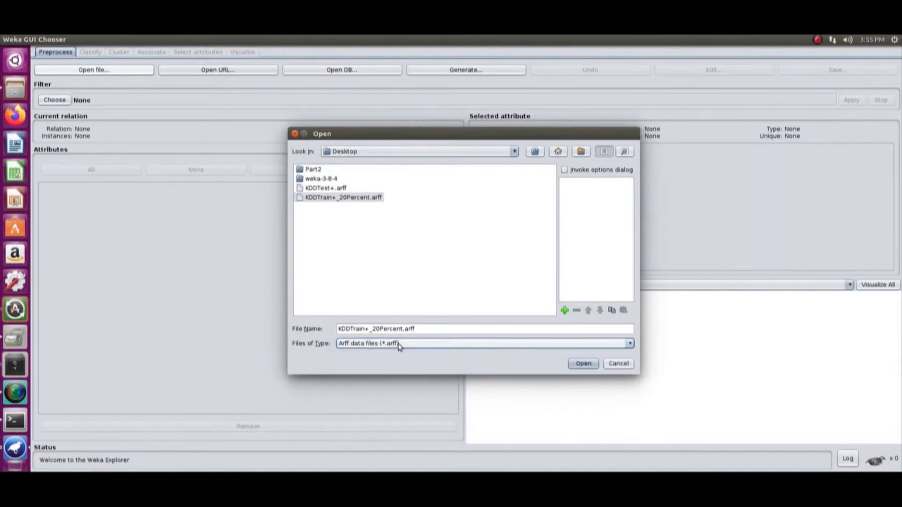
click(581, 364)
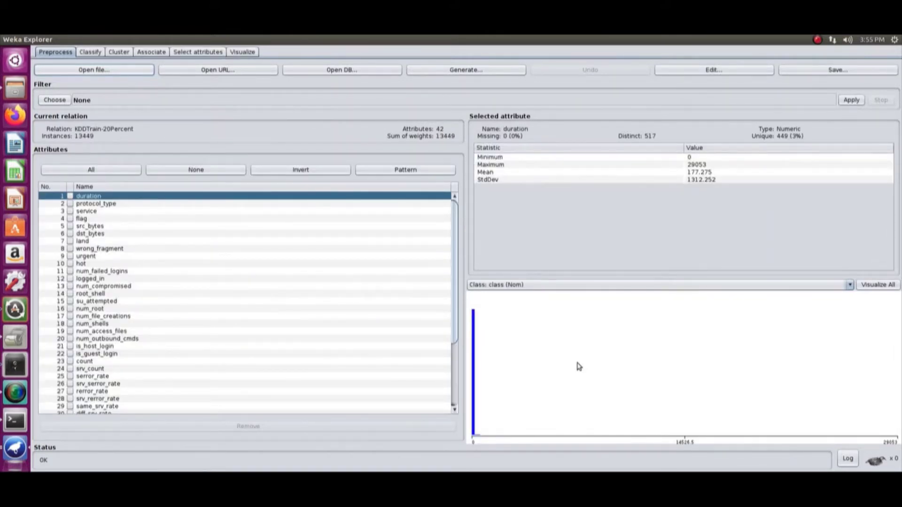
Minimize the open windows and open KDDTrain+_20Percent.arff from the desktop in the text editor, moving its window toward the centre.
drag(455, 258, 464, 228)
click(17, 41)
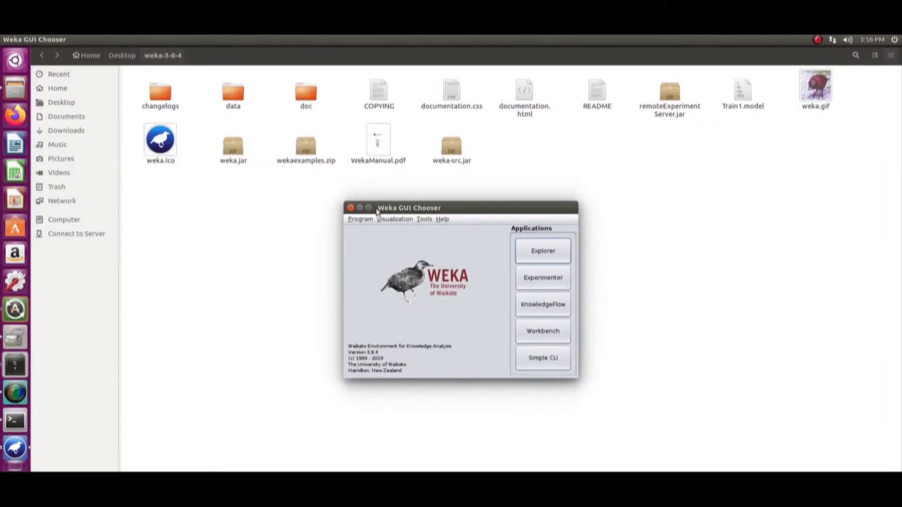
click(360, 208)
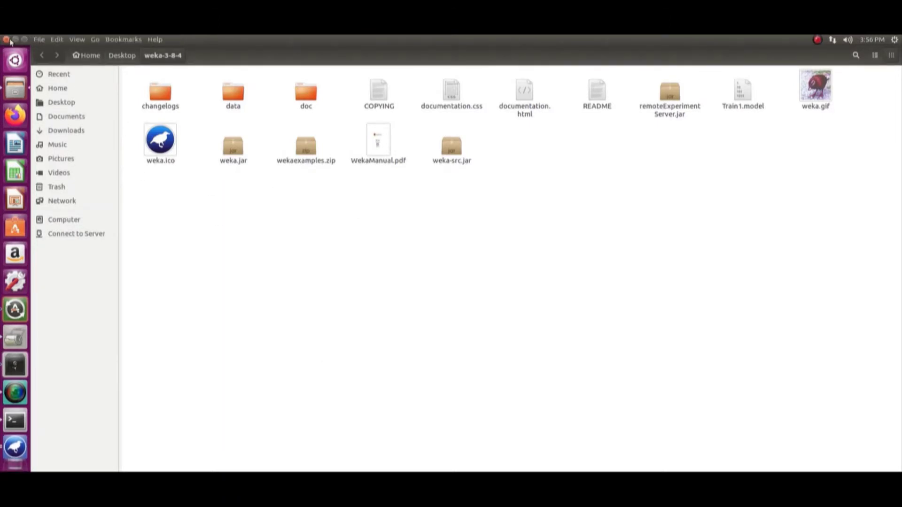
click(16, 40)
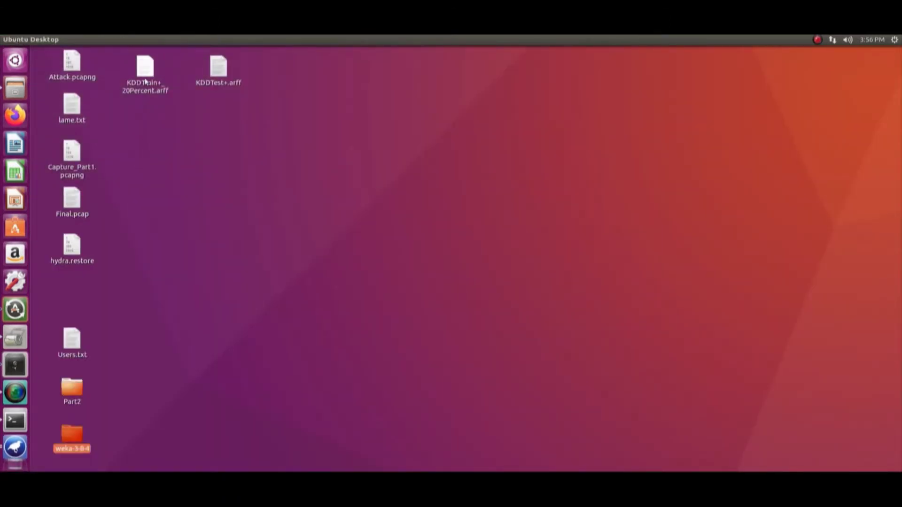
click(145, 79)
double_click(145, 80)
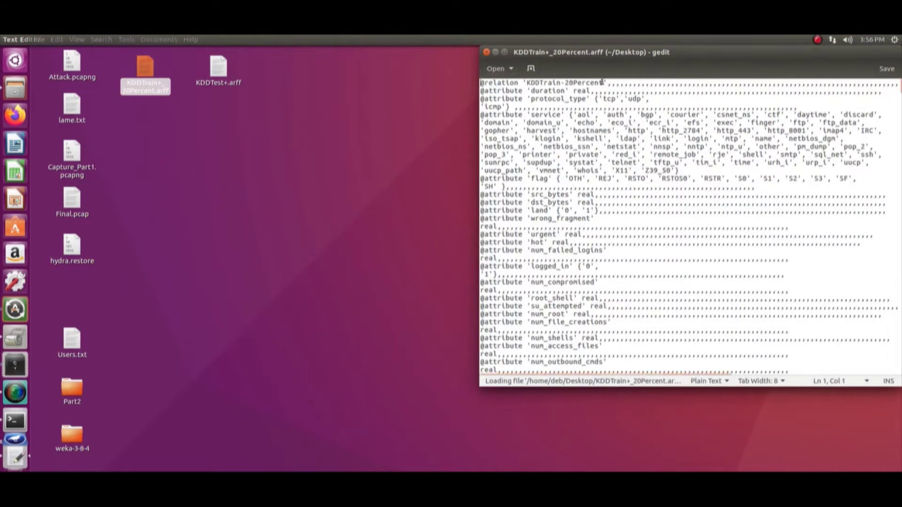
drag(668, 50, 472, 78)
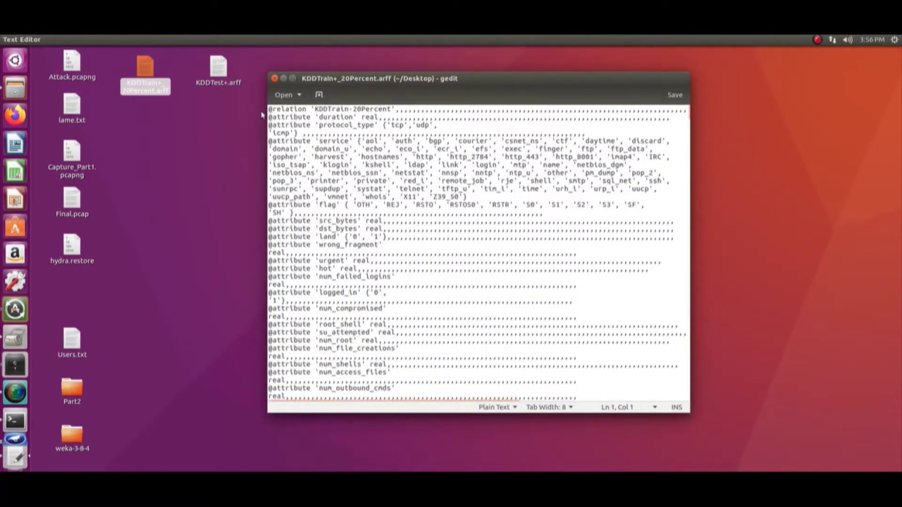
drag(268, 109, 408, 109)
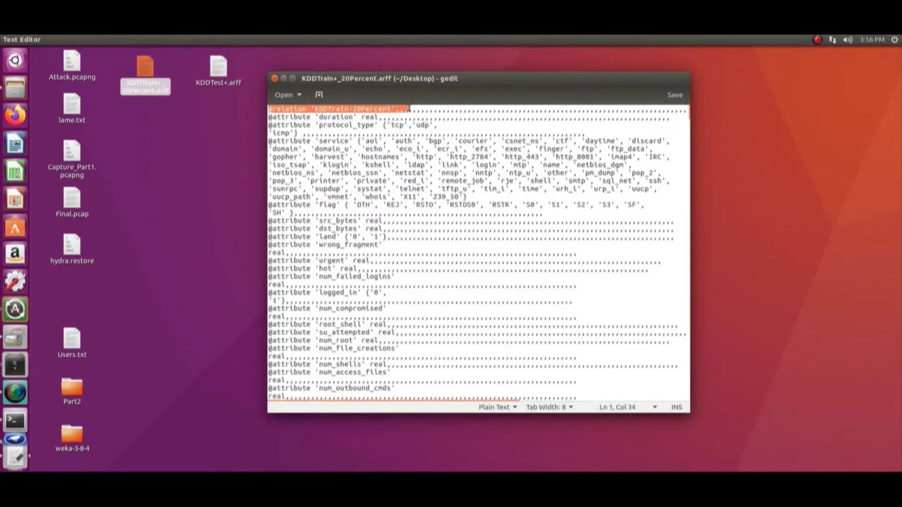
click(123, 164)
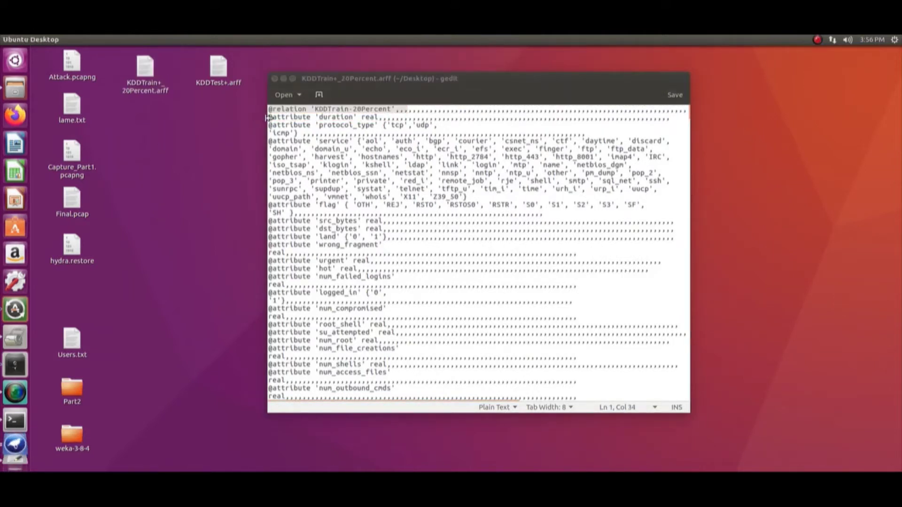
drag(269, 117, 379, 126)
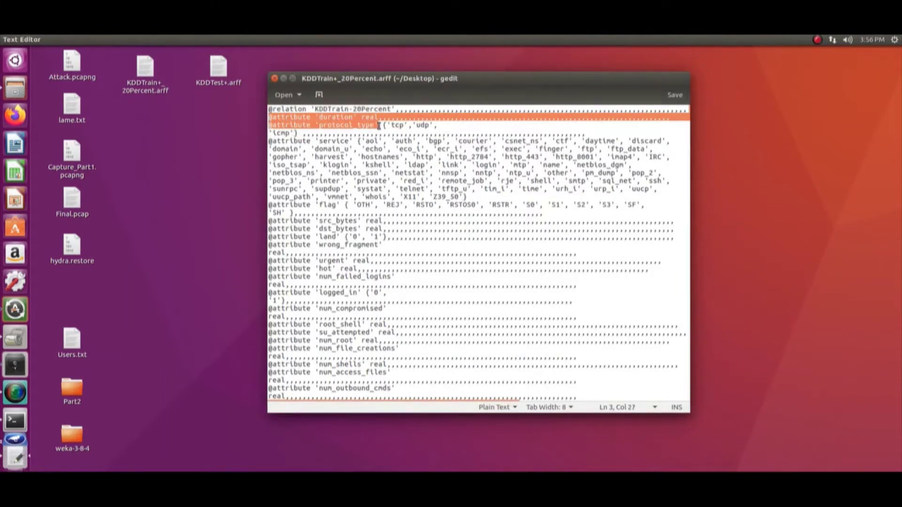
click(211, 190)
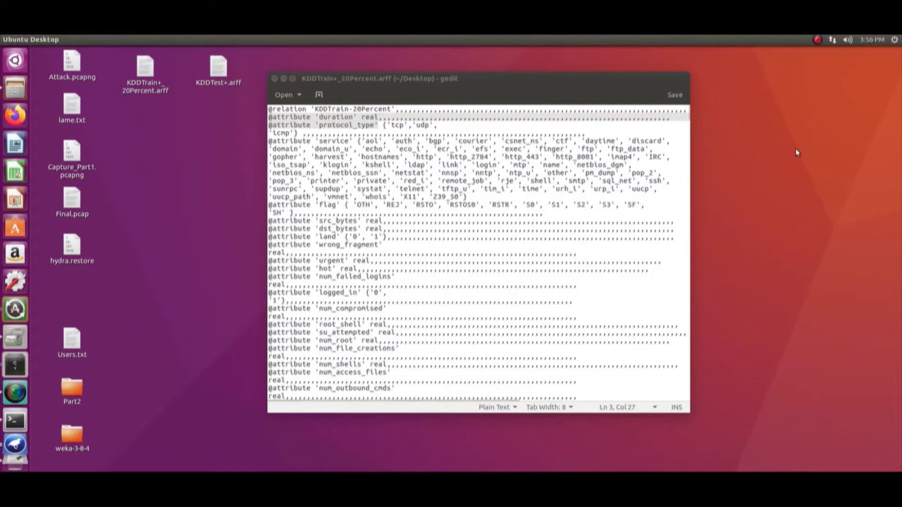
click(685, 141)
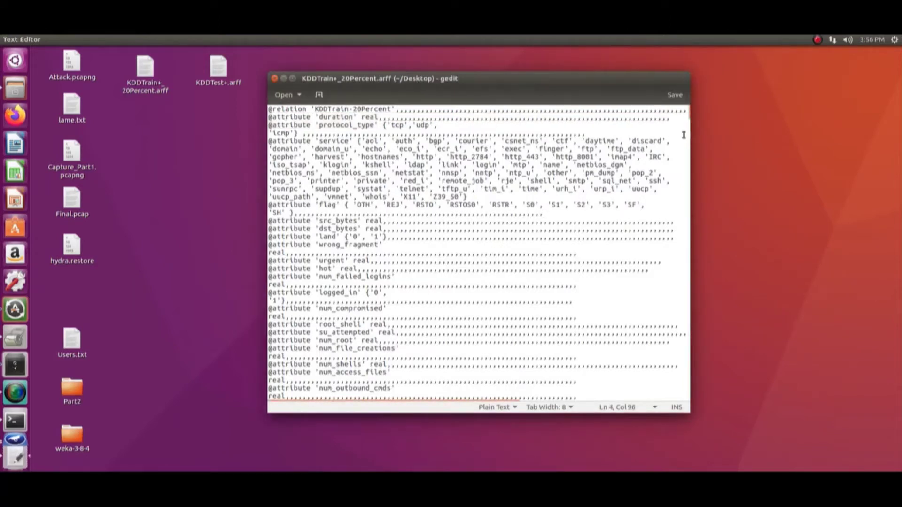
drag(689, 115, 690, 71)
double_click(293, 78)
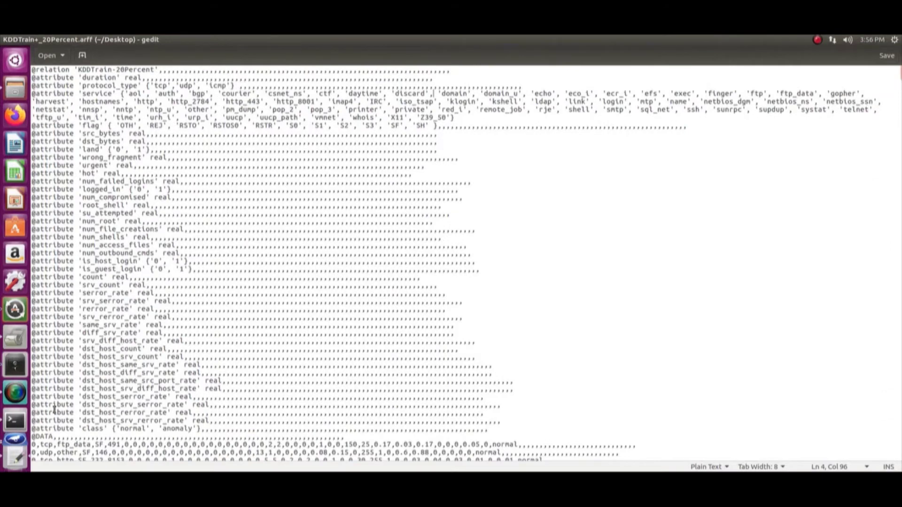
drag(33, 437, 579, 469)
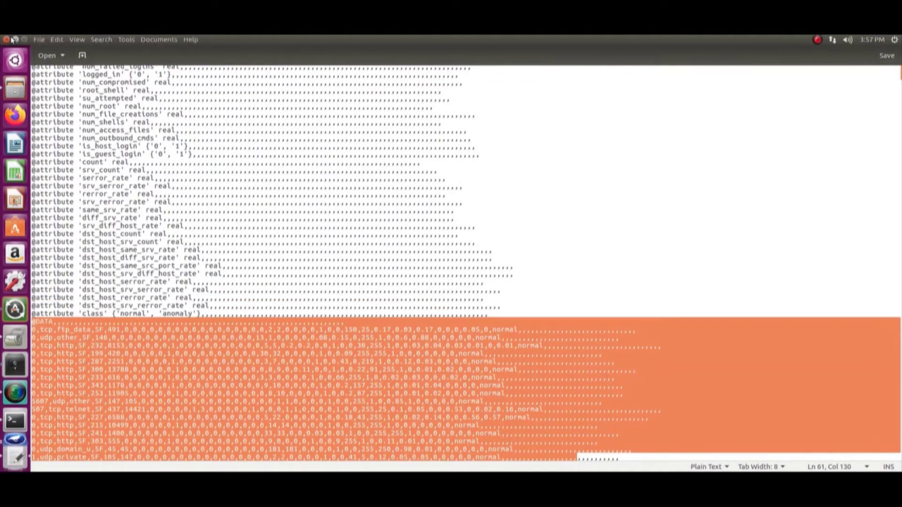
click(5, 41)
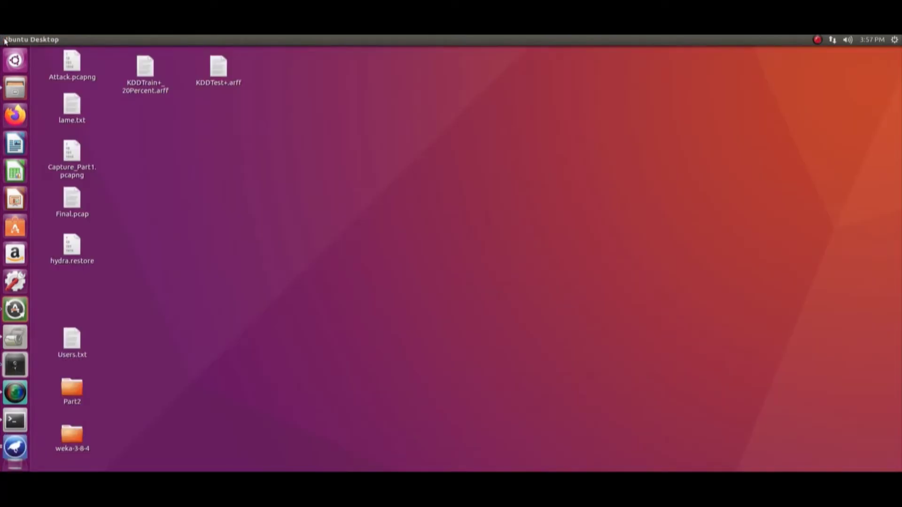
Return to the Weka Explorer and view the statistics and histogram of the class attribute.
click(16, 447)
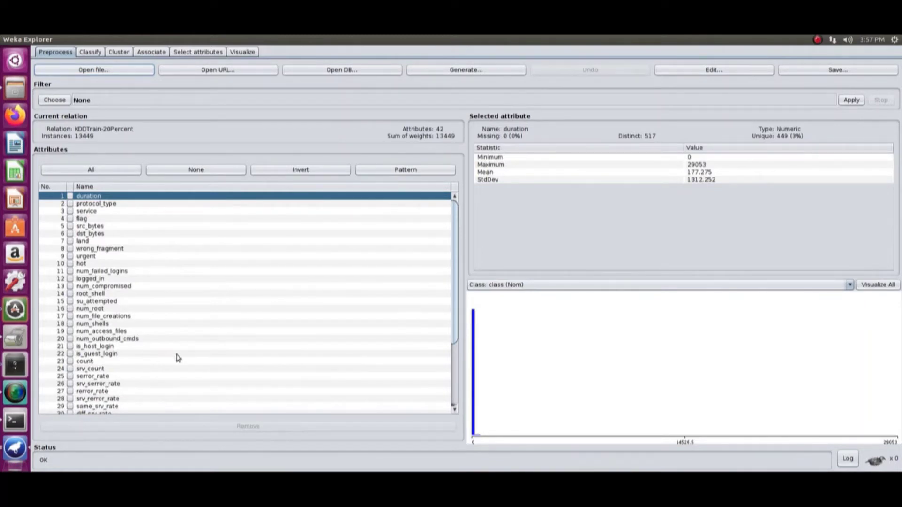
drag(455, 243, 457, 328)
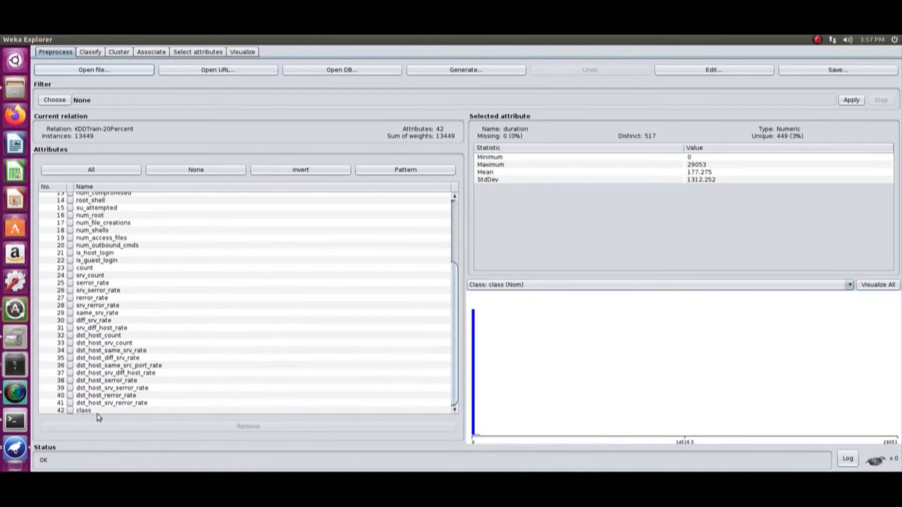
click(83, 411)
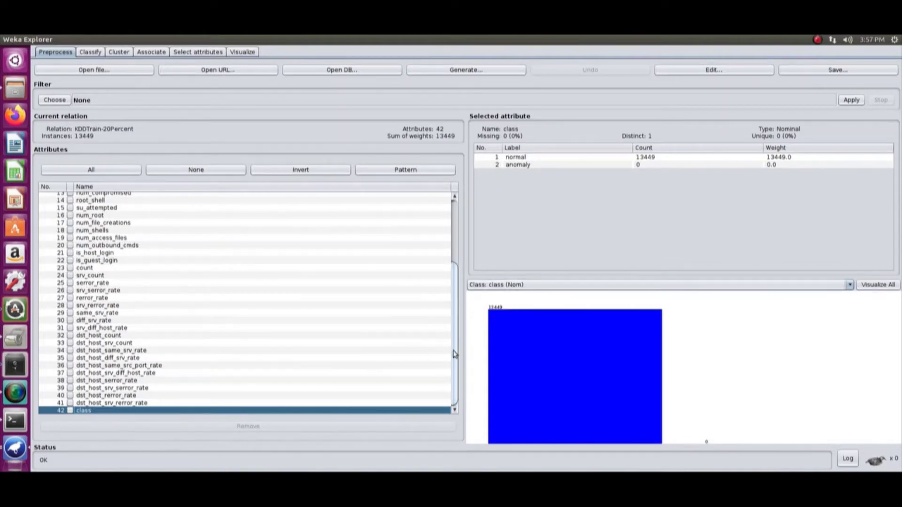
drag(454, 354, 455, 272)
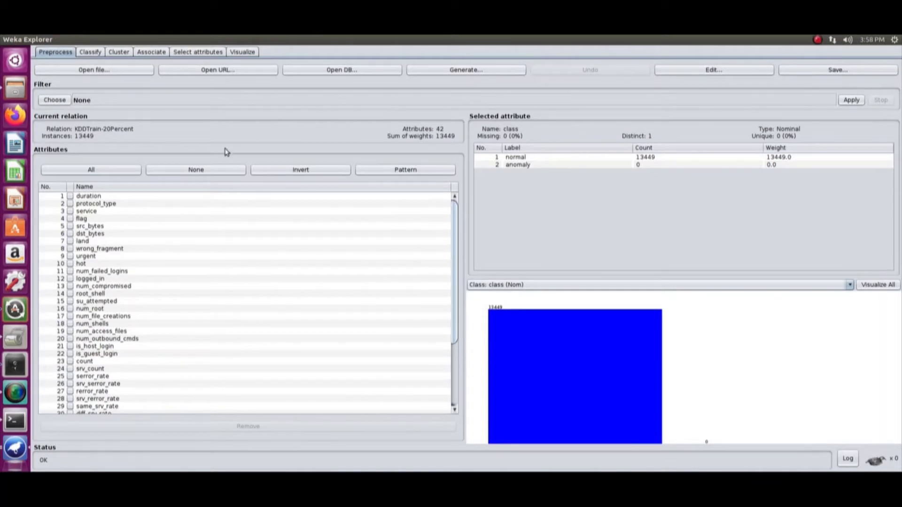
Tick the protocol_type and flag attributes in the attribute list.
click(70, 204)
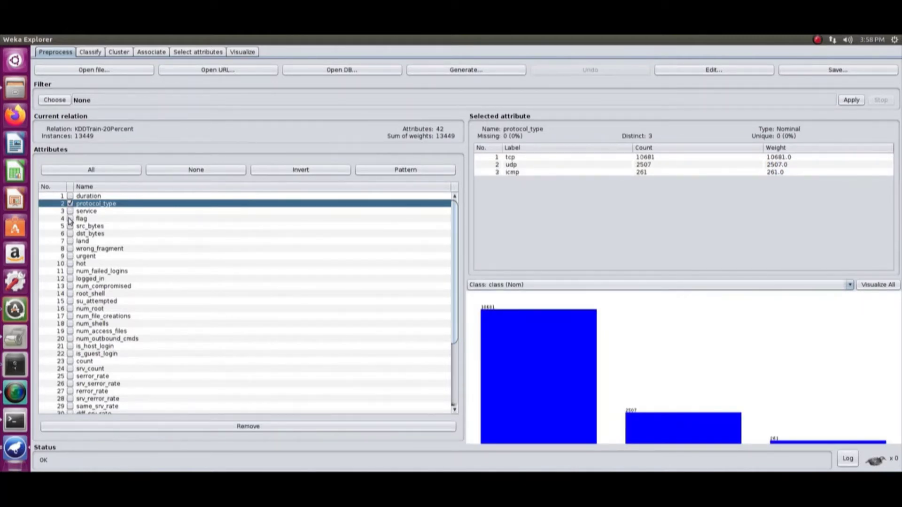
click(69, 221)
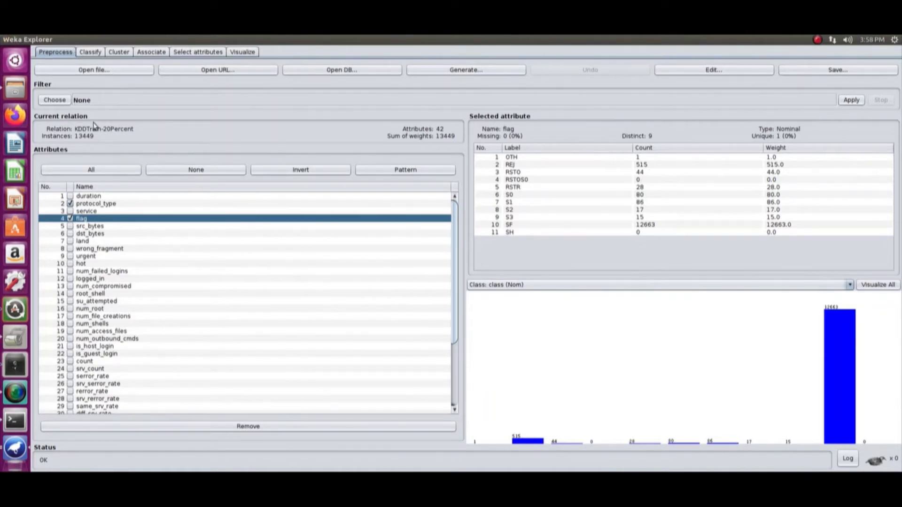
Choose the Normalize filter from the unsupervised attribute filters.
click(60, 104)
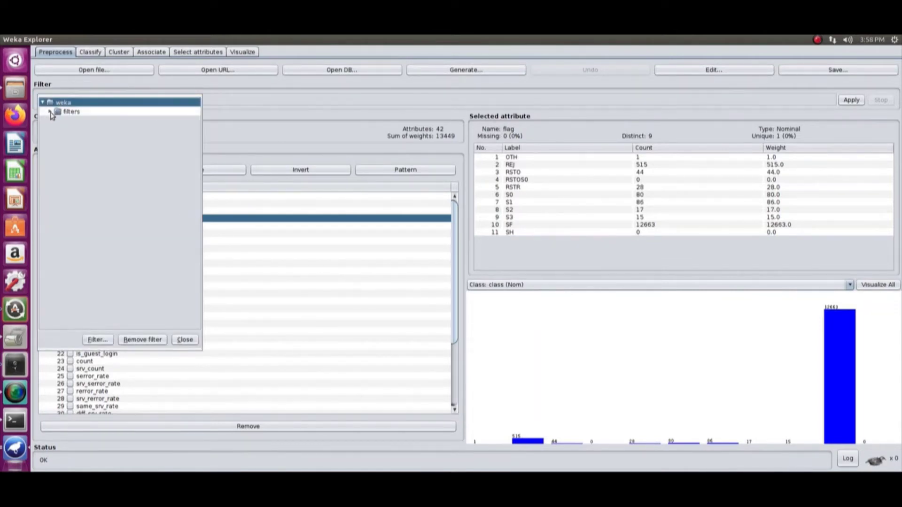
click(50, 112)
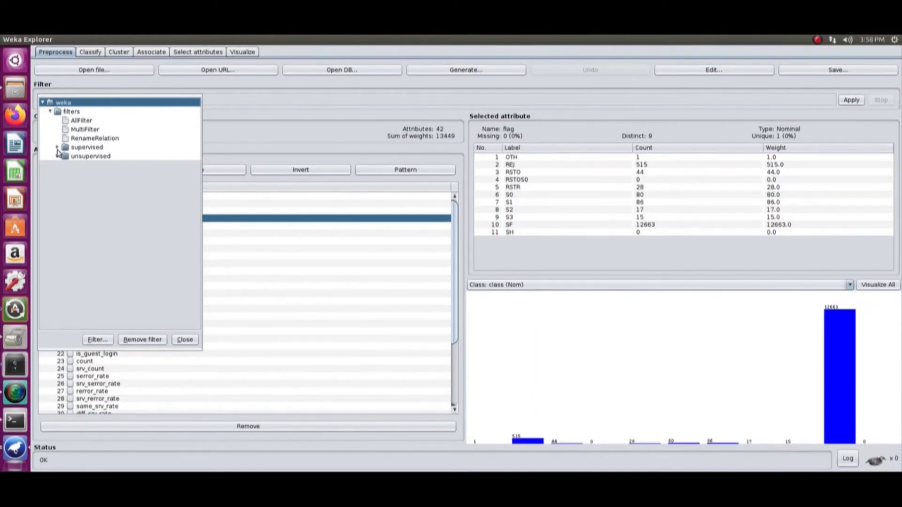
click(57, 148)
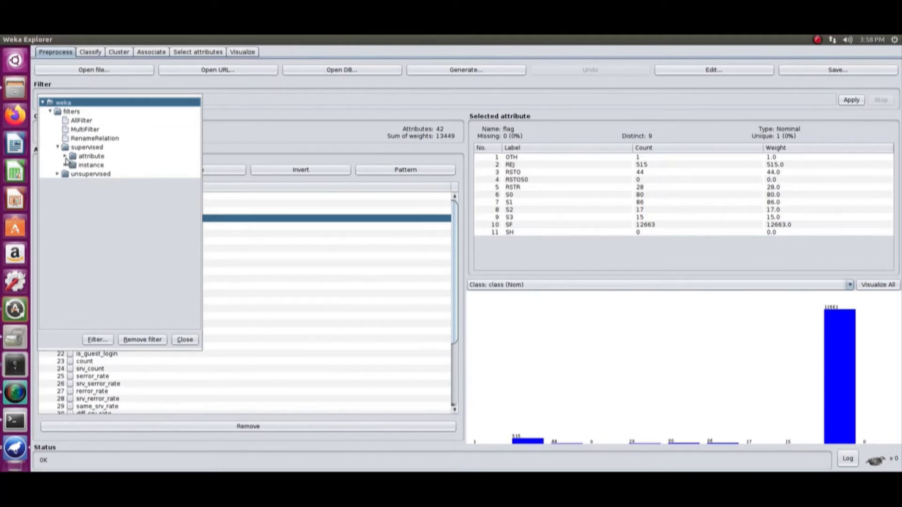
click(65, 157)
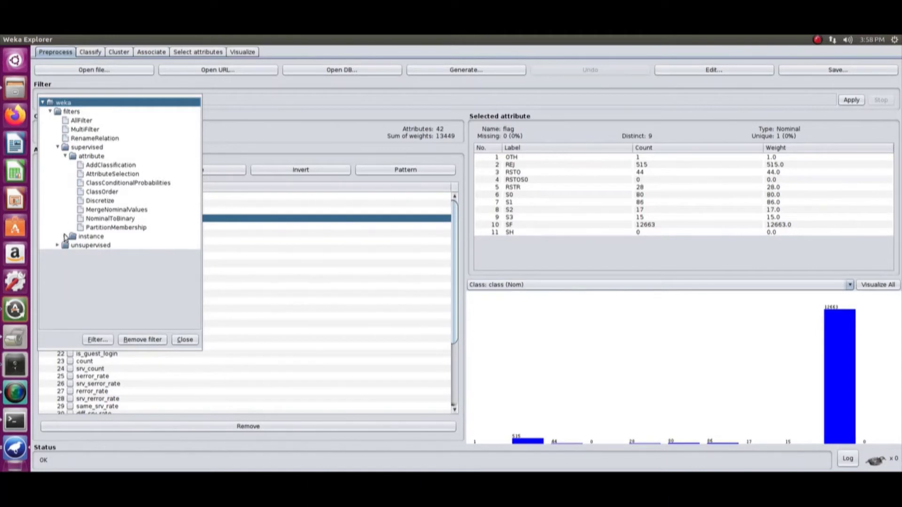
click(66, 236)
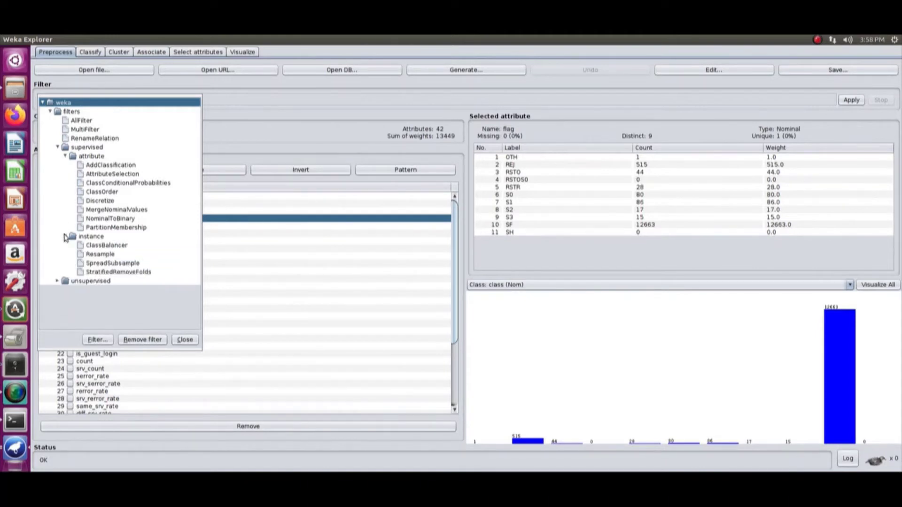
click(57, 282)
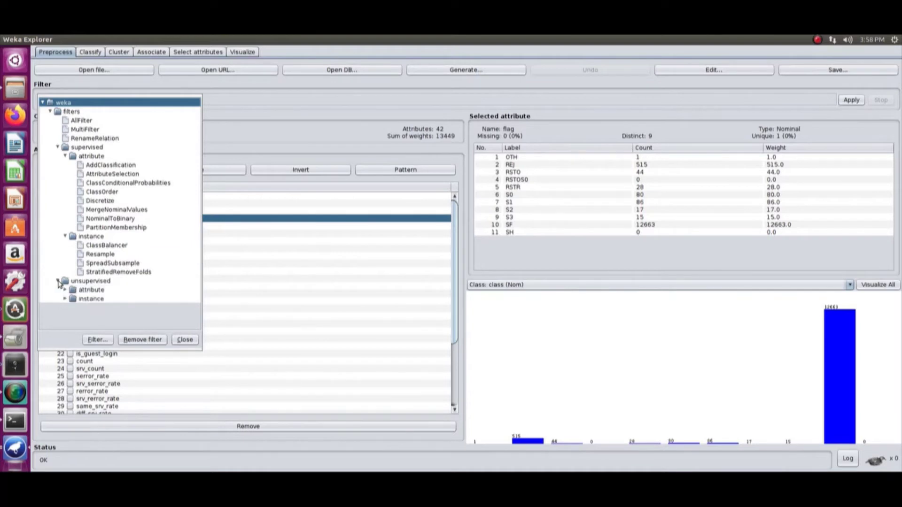
click(65, 290)
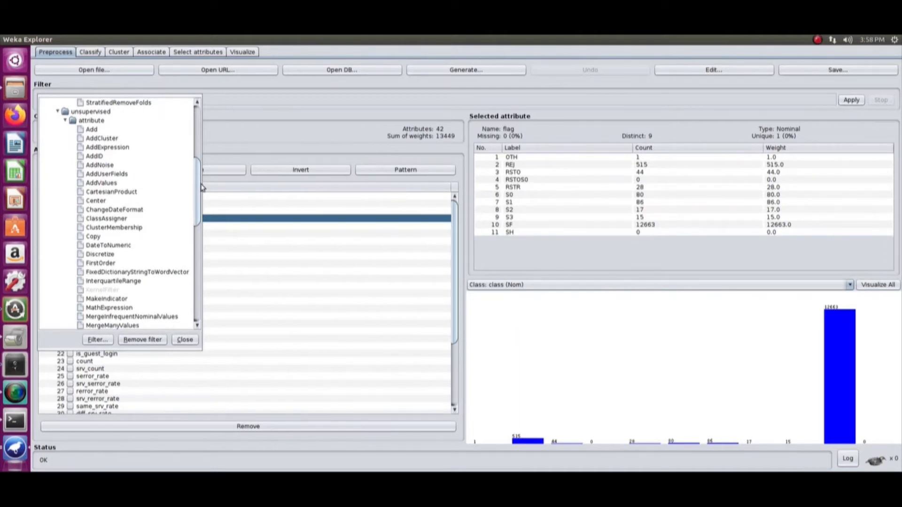
drag(198, 189, 198, 214)
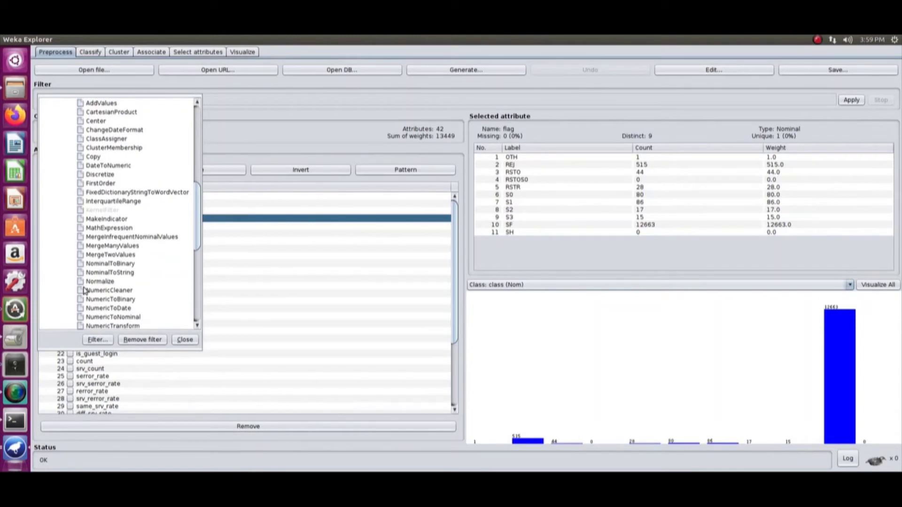
click(103, 283)
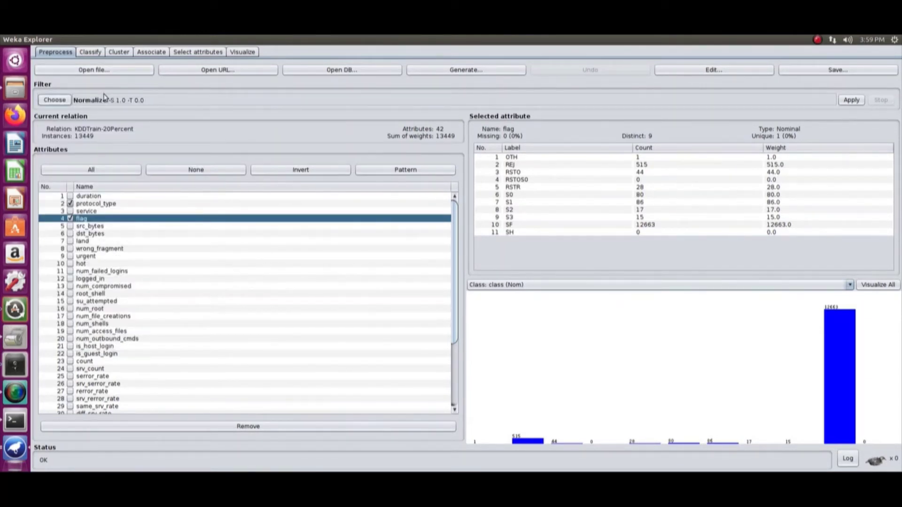
Review the Normalize filter's options, accept scale 1.0 and translation 0.0, and apply the filter to the dataset.
click(92, 103)
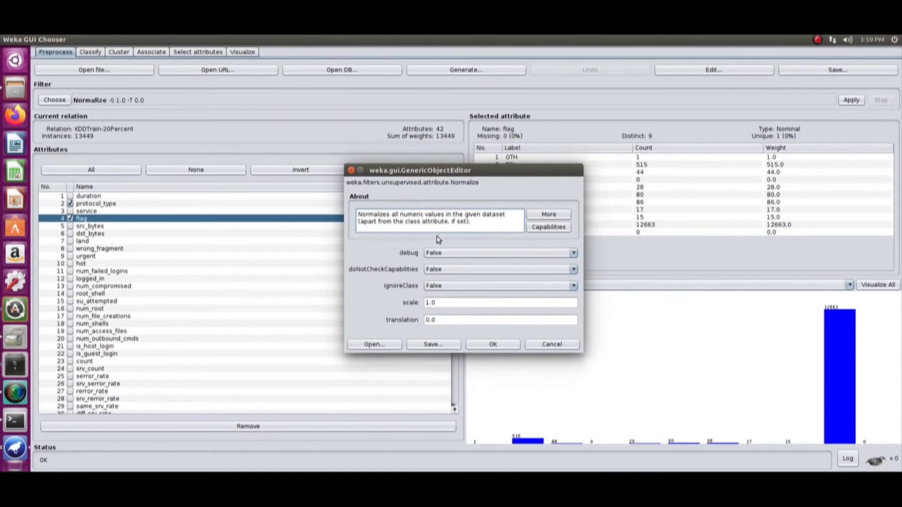
click(488, 345)
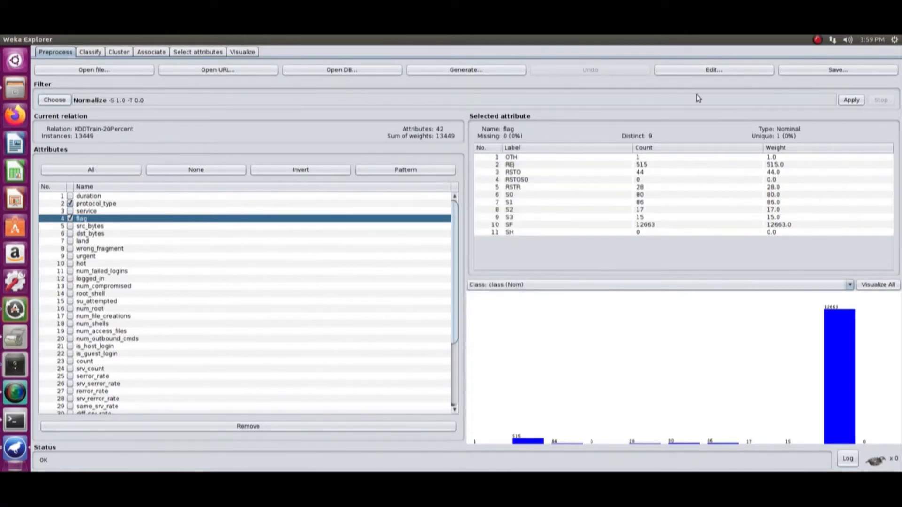
click(850, 101)
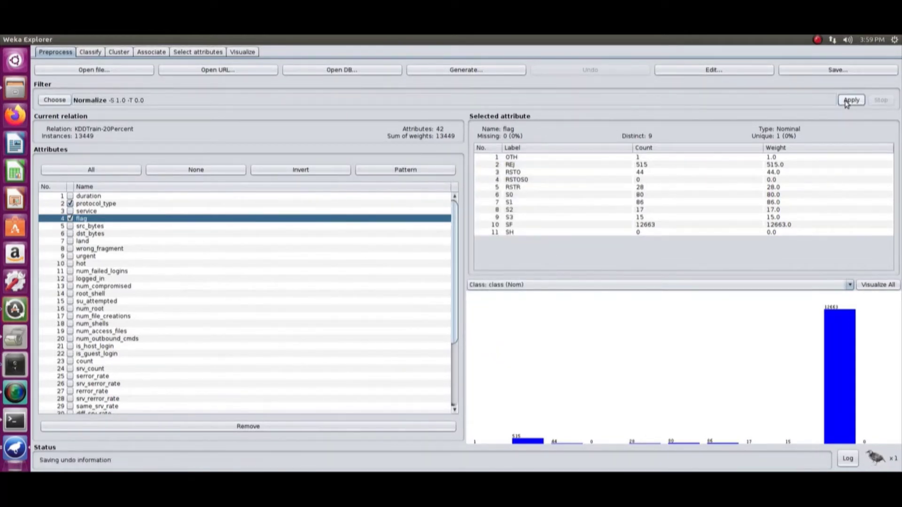
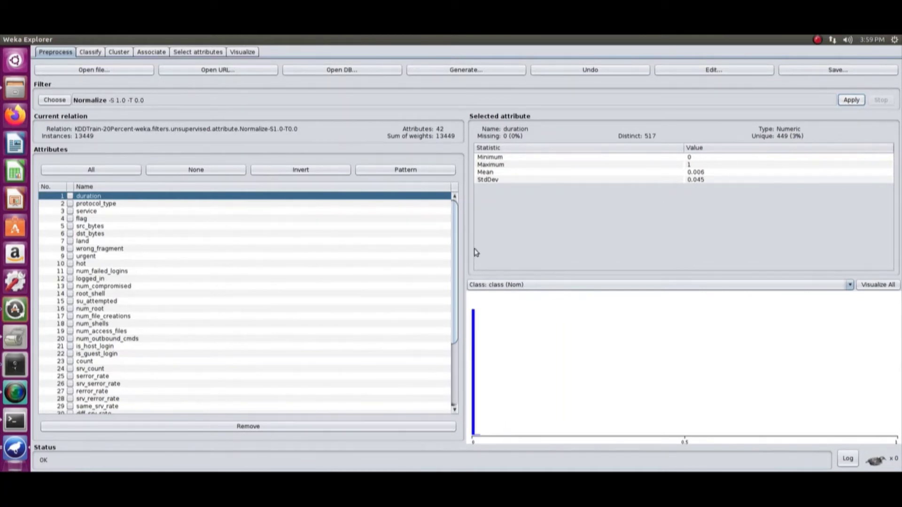
Tick the class attribute of the normalized dataset and view its statistics and histogram.
drag(455, 259, 458, 358)
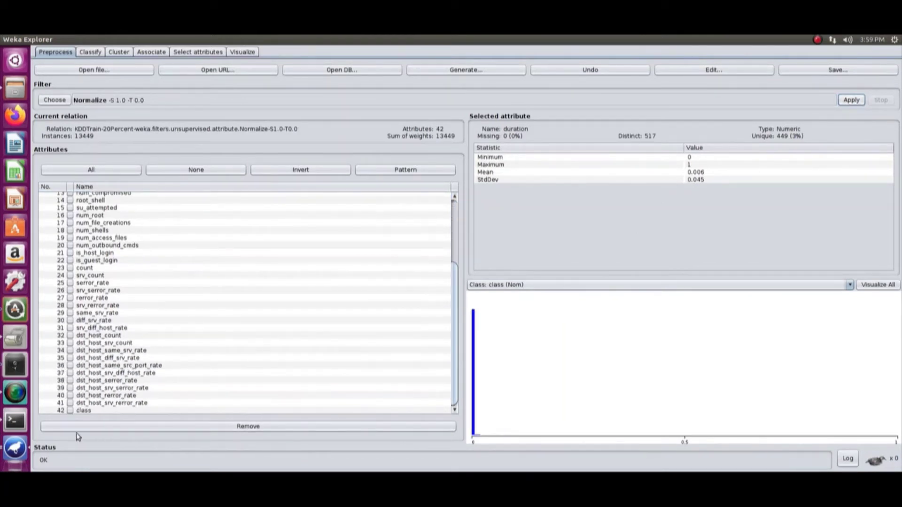
click(70, 412)
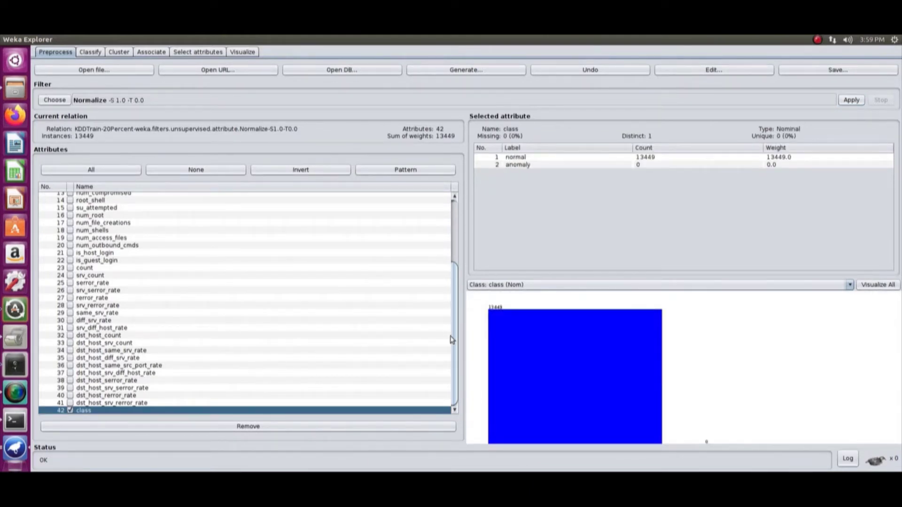
drag(456, 350, 474, 239)
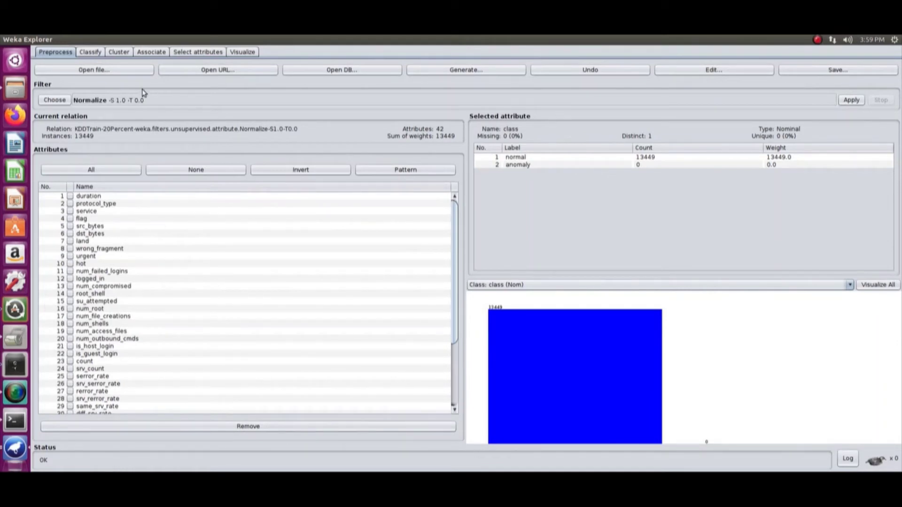
Set classification to evaluate on a supplied test set, loading KDDTest+.arff from the Desktop with class as its class attribute.
click(89, 53)
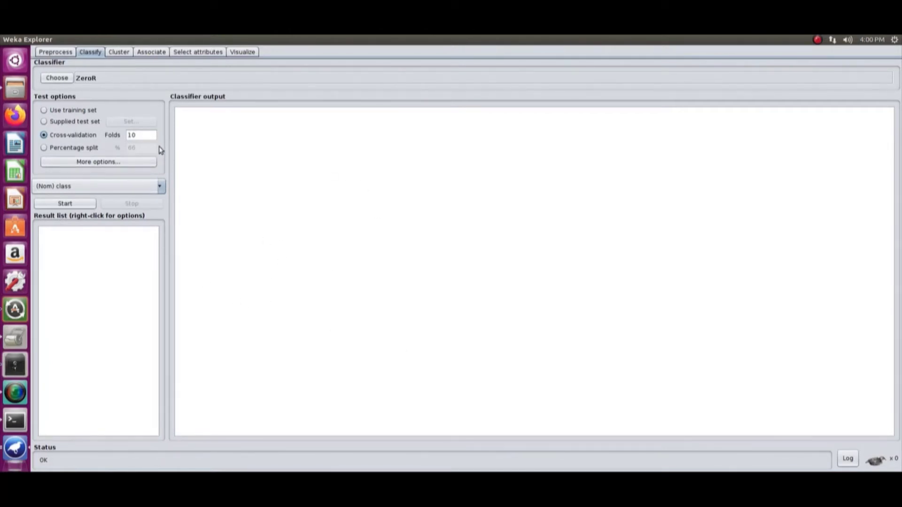
click(45, 122)
click(134, 123)
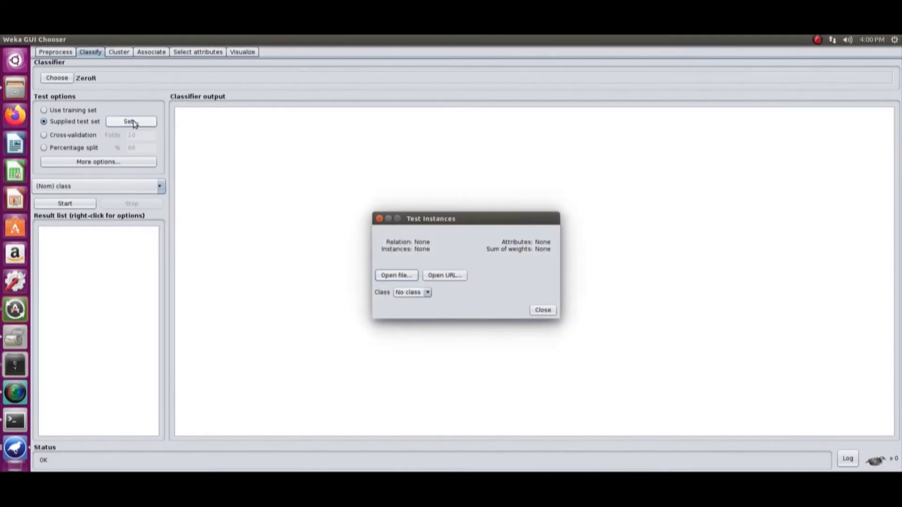
click(396, 277)
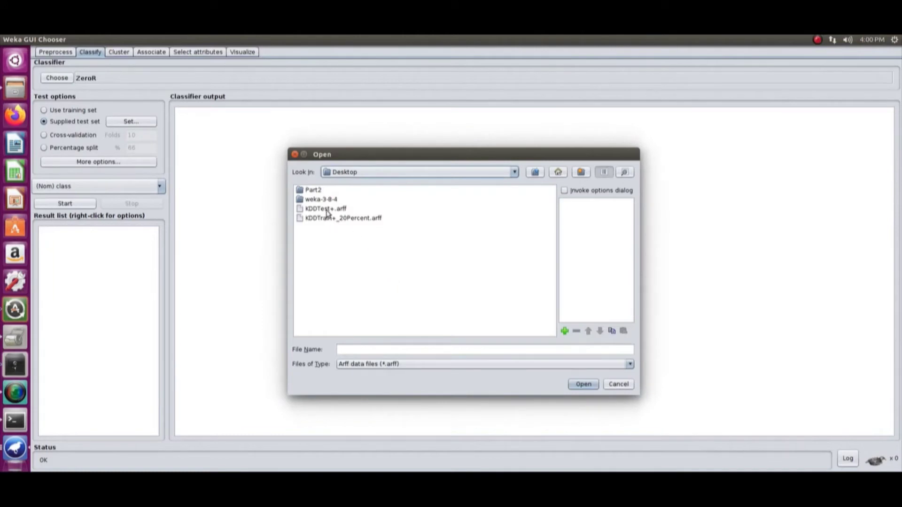
click(334, 209)
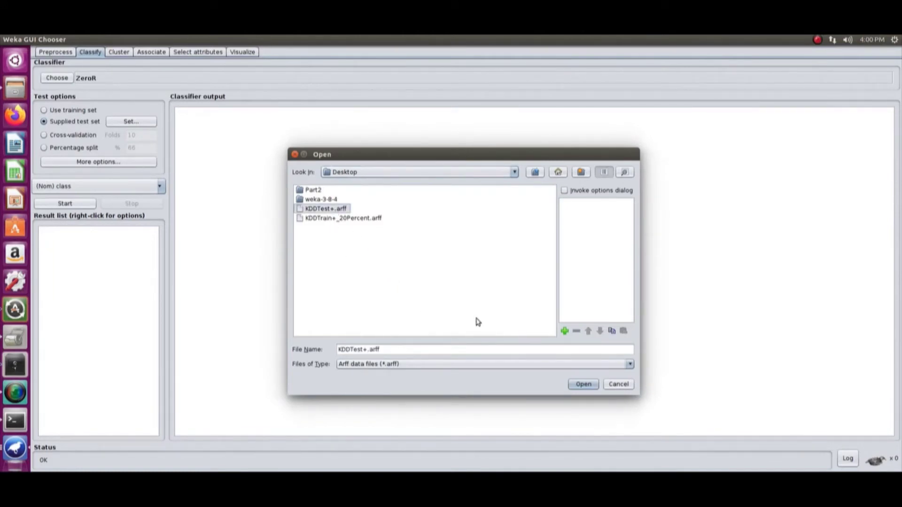
click(582, 384)
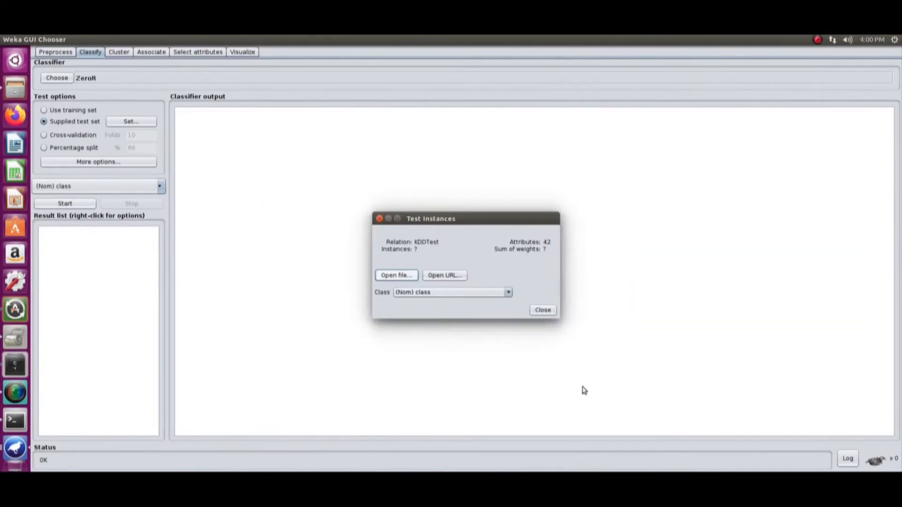
click(544, 311)
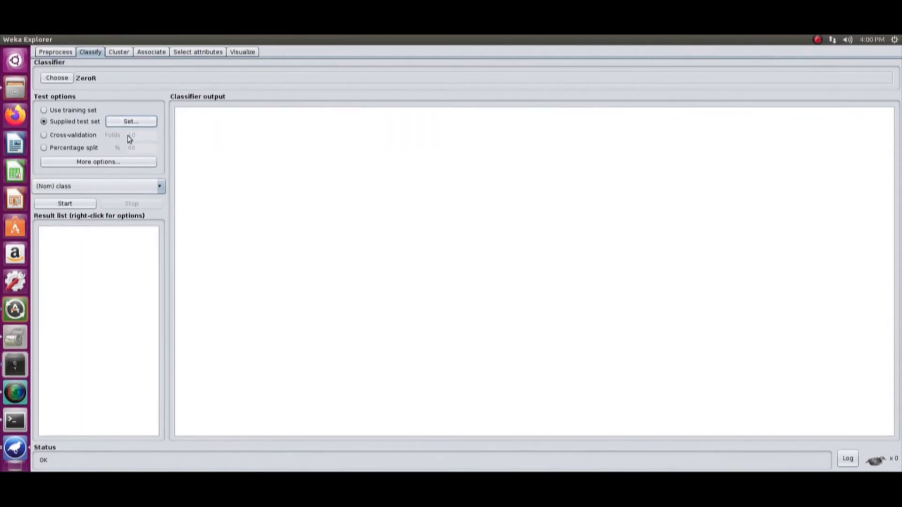
Enable cost-sensitive evaluation with the default two-class cost matrix, and select the nominal class attribute as the prediction target.
click(116, 163)
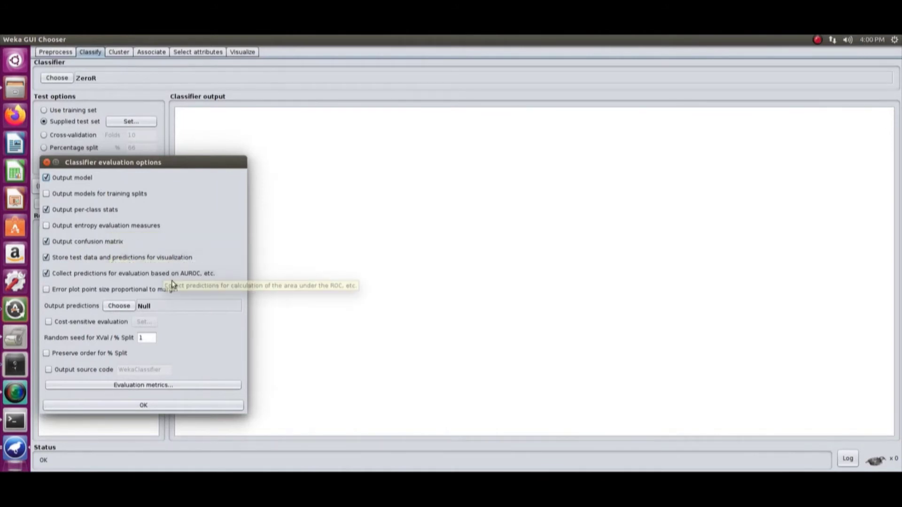
click(48, 322)
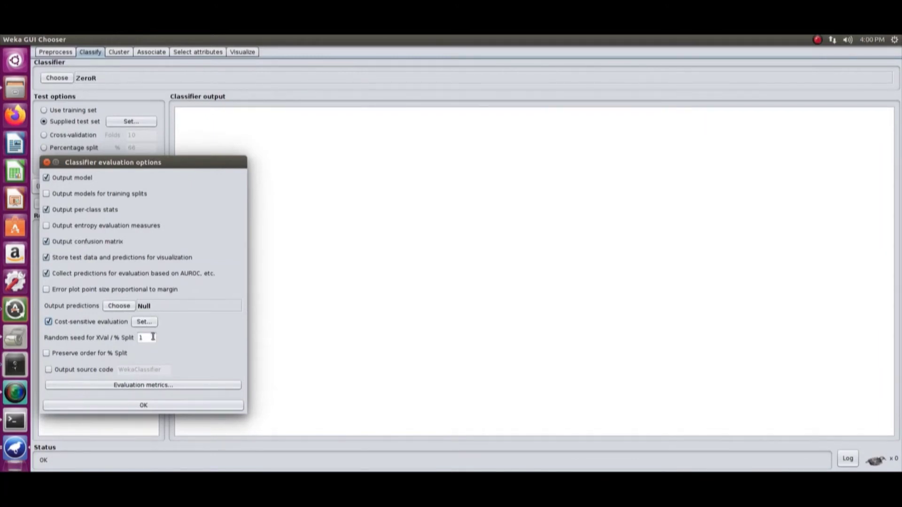
click(145, 322)
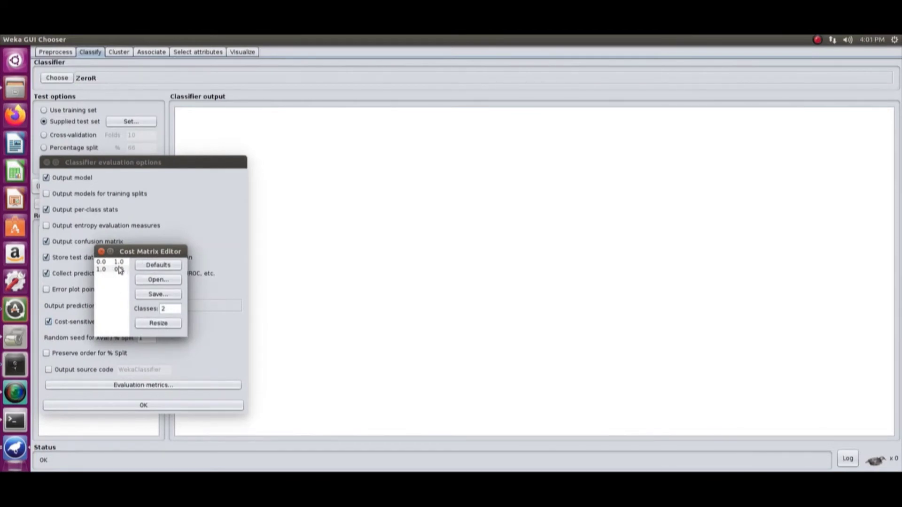
click(101, 252)
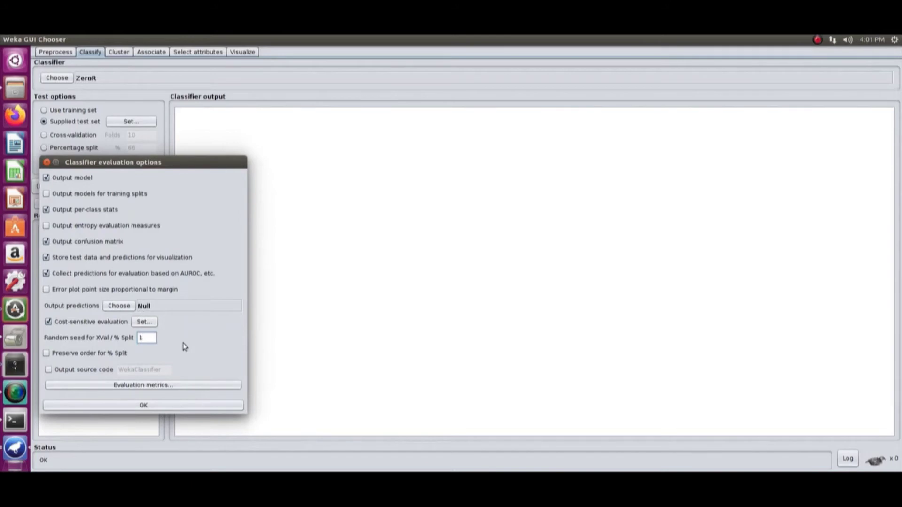
click(107, 407)
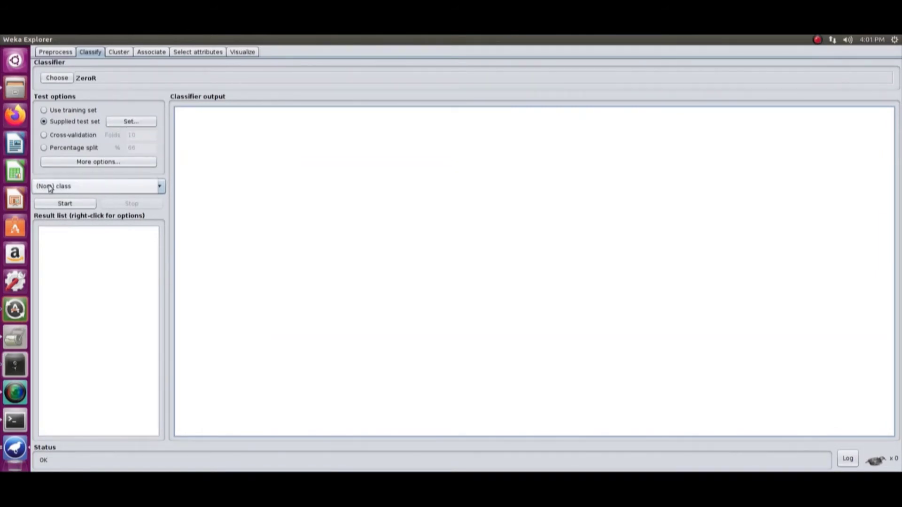
click(77, 188)
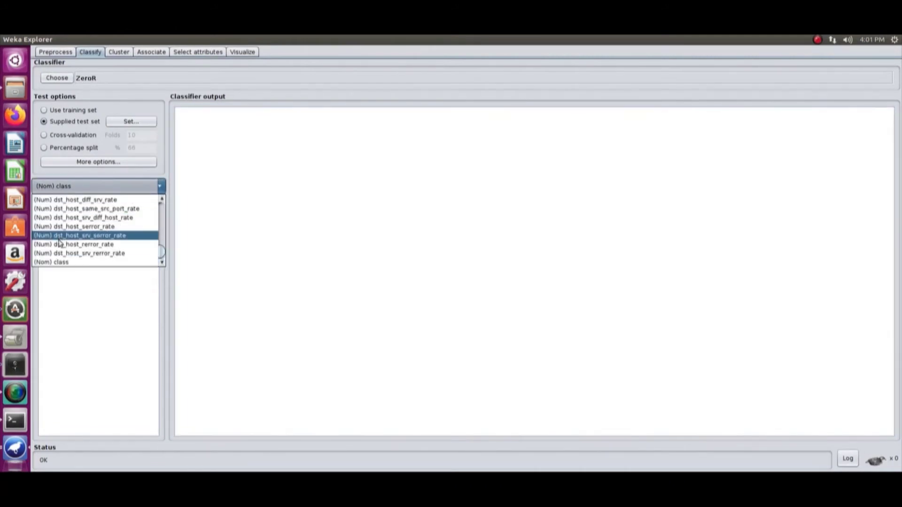
click(59, 263)
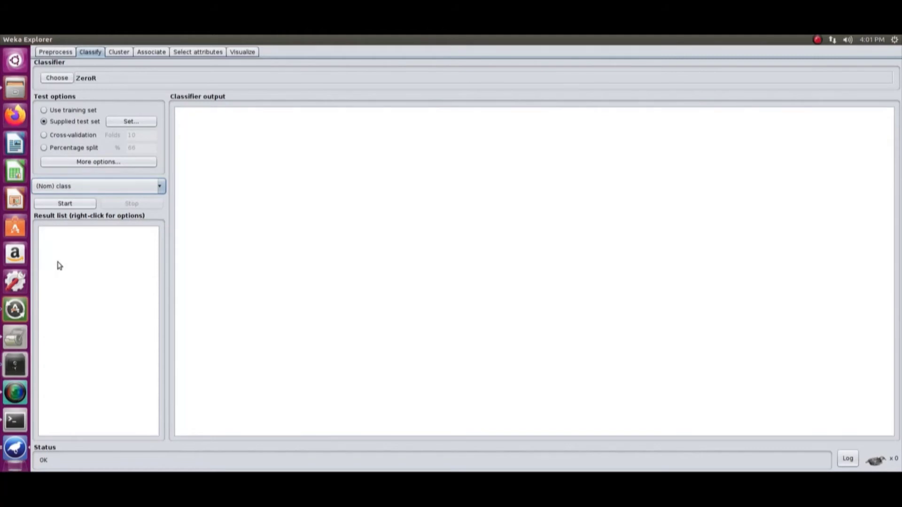
Browse the bayes and functions classifier groups, and choose the IBk classifier from the lazy group.
click(56, 78)
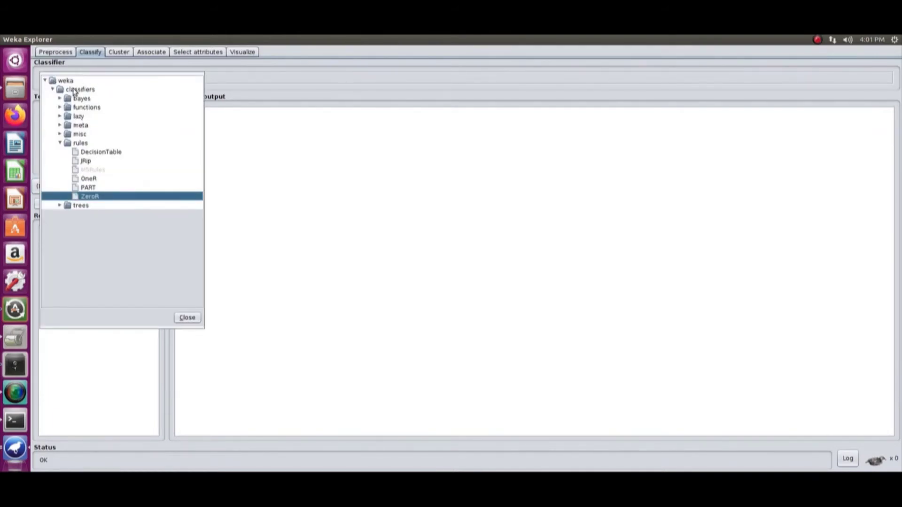
click(60, 99)
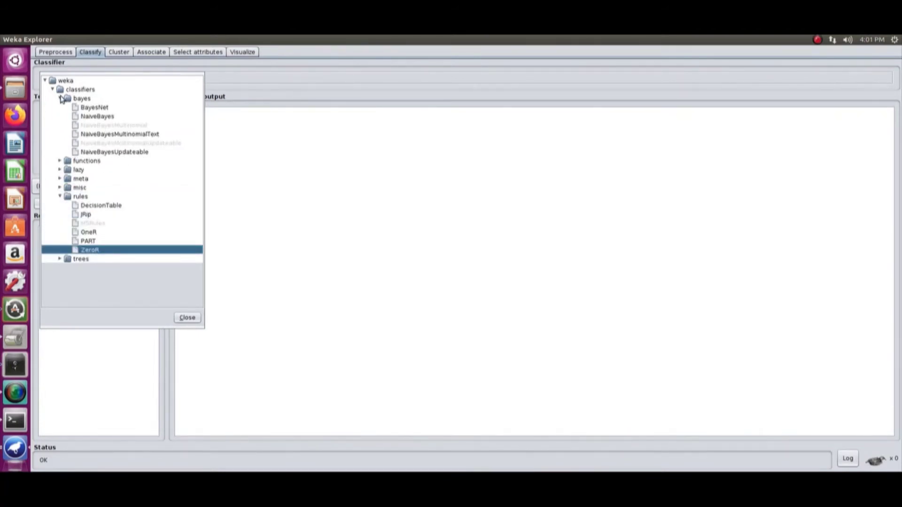
click(61, 98)
click(60, 107)
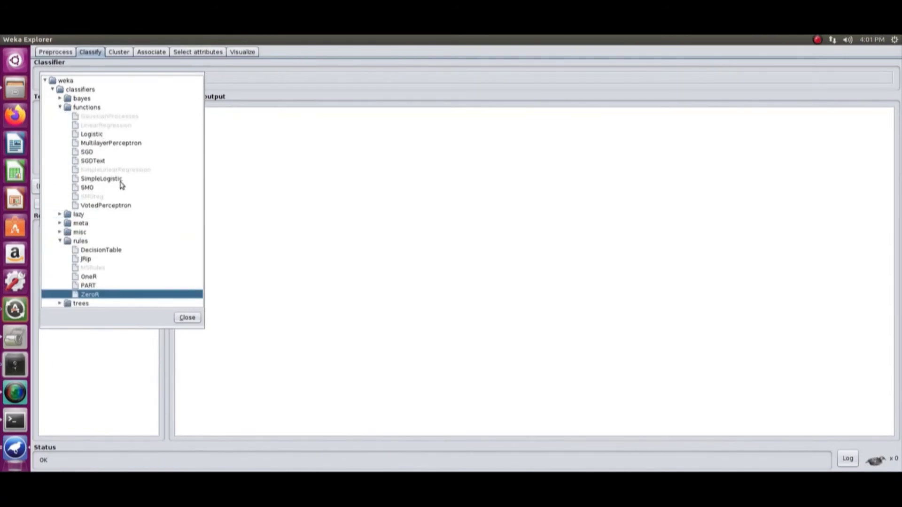
click(60, 108)
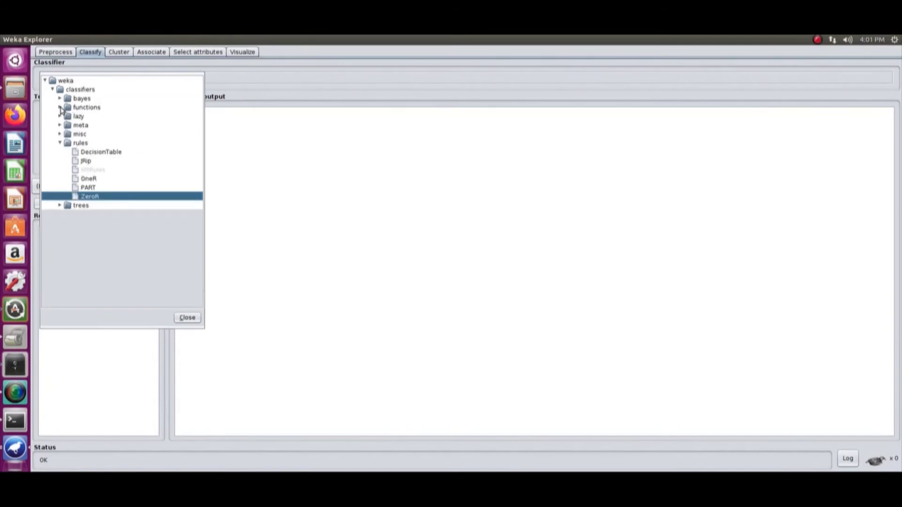
click(60, 116)
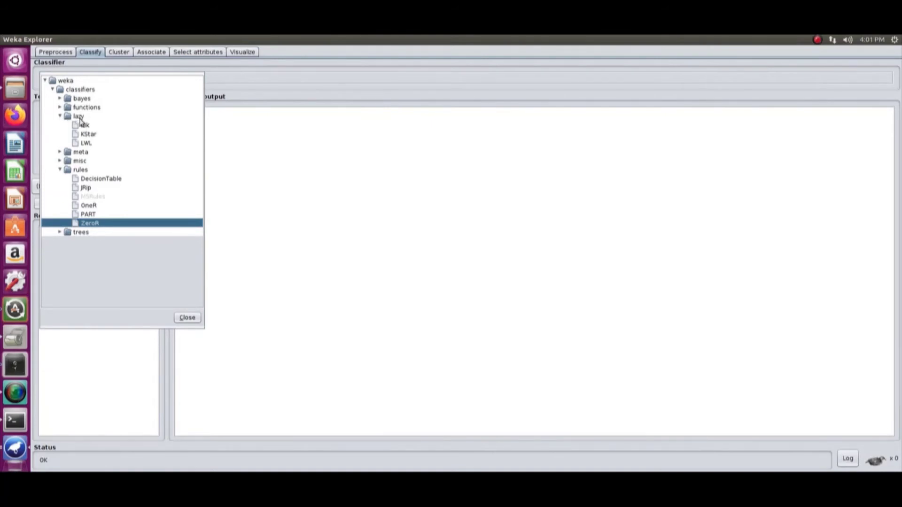
mouse_move(85, 127)
click(85, 126)
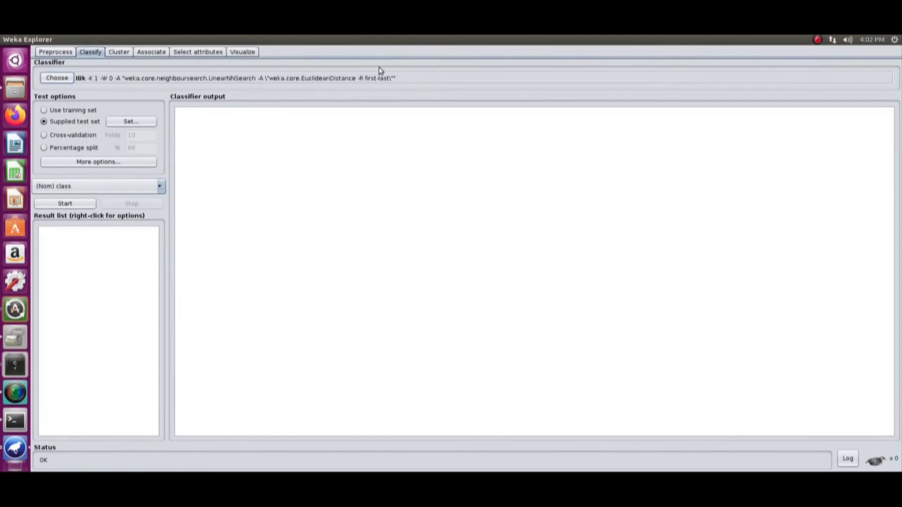
Open the IBk classifier settings and inspect the EuclideanDistance options of its LinearNNSearch neighbour search.
click(81, 84)
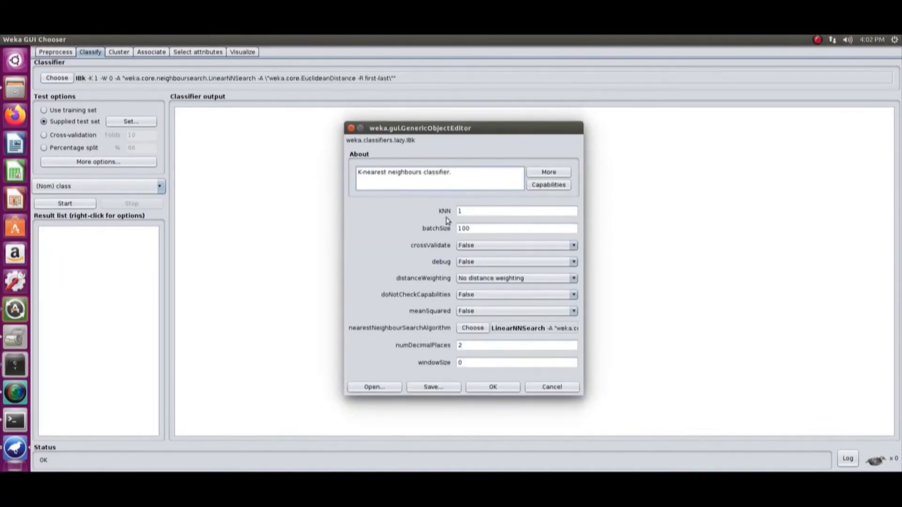
click(472, 213)
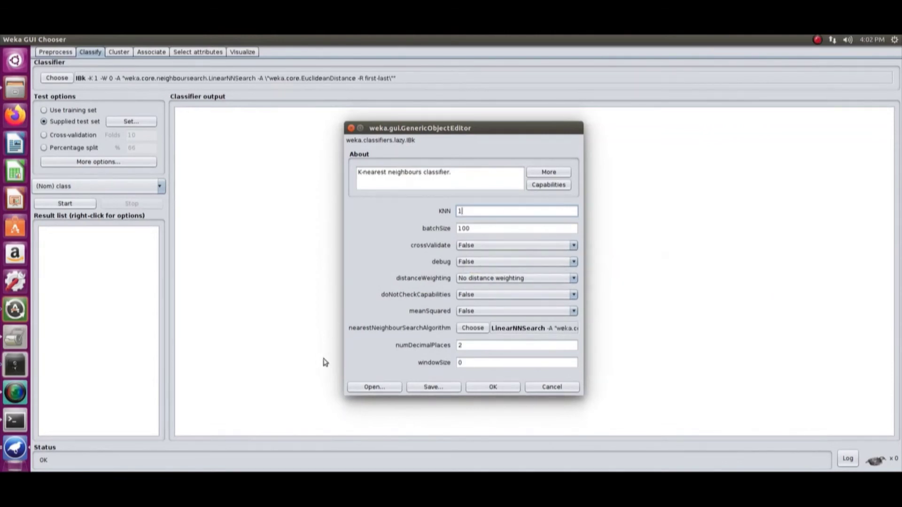
click(524, 329)
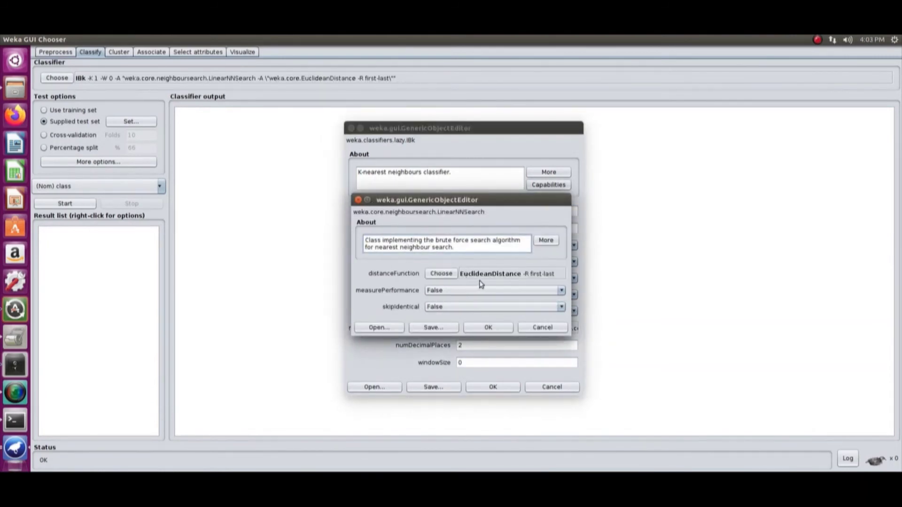
click(494, 280)
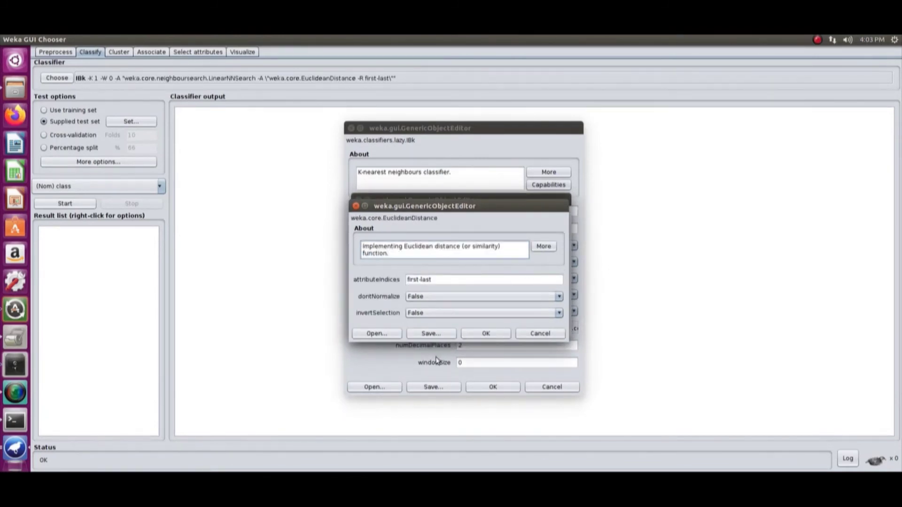
click(539, 334)
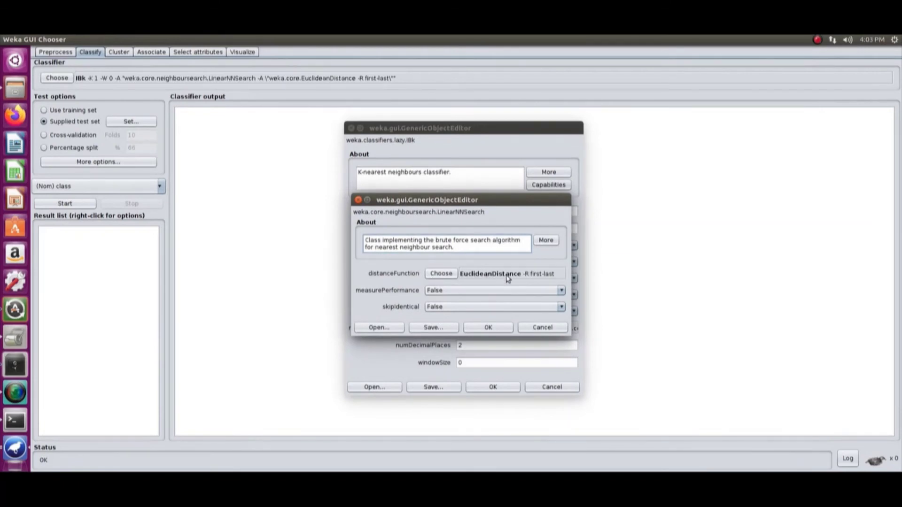
Choose EuclideanDistance as the LinearNNSearch distance function for IBk, and run the classifier on the supplied test set.
click(452, 275)
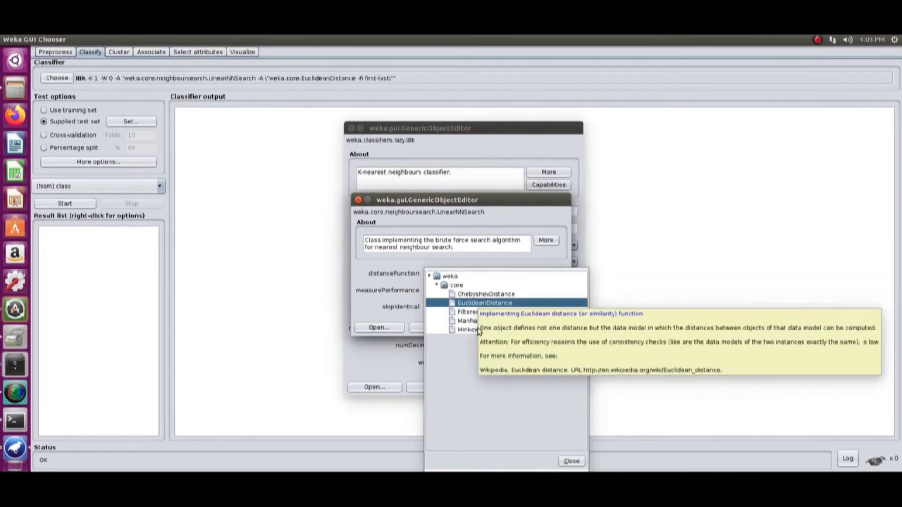
click(465, 303)
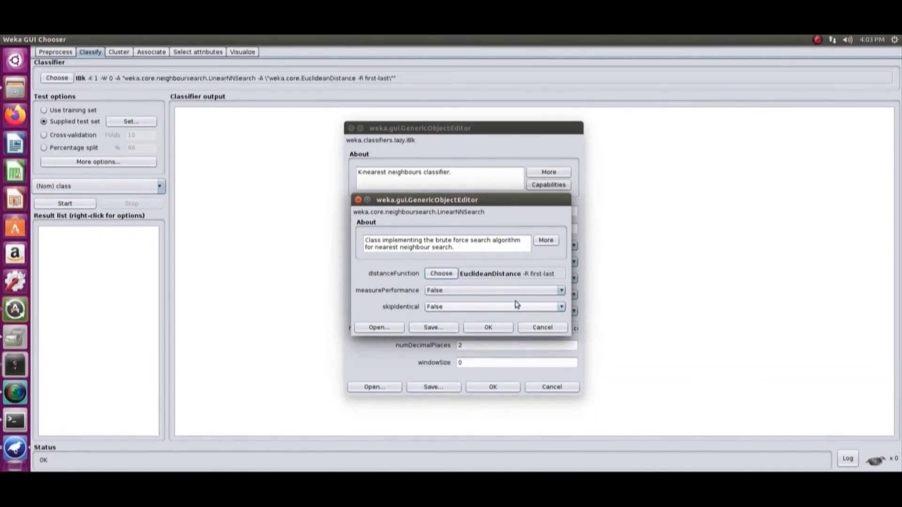
click(535, 291)
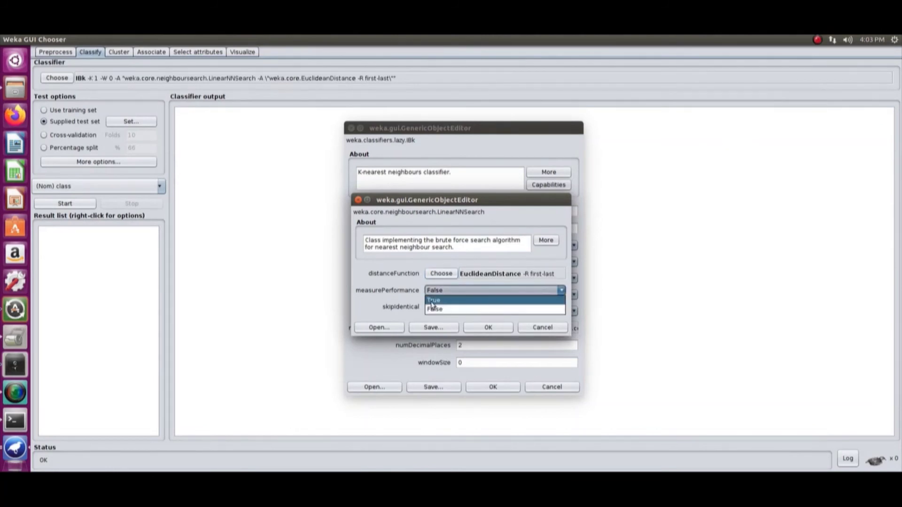
click(400, 296)
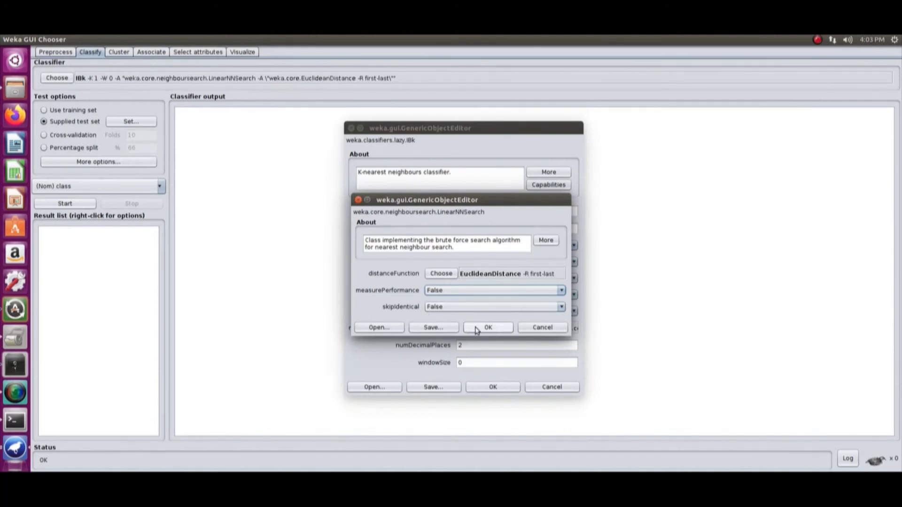
click(497, 331)
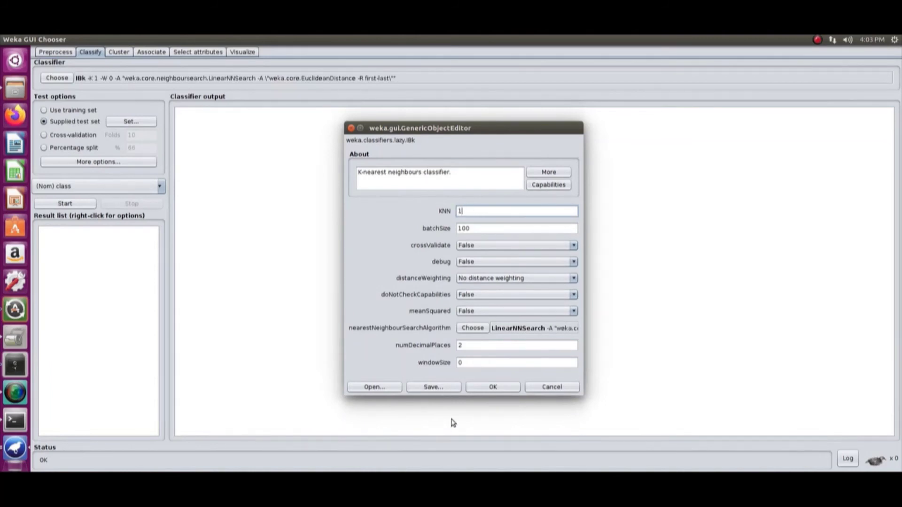
click(502, 392)
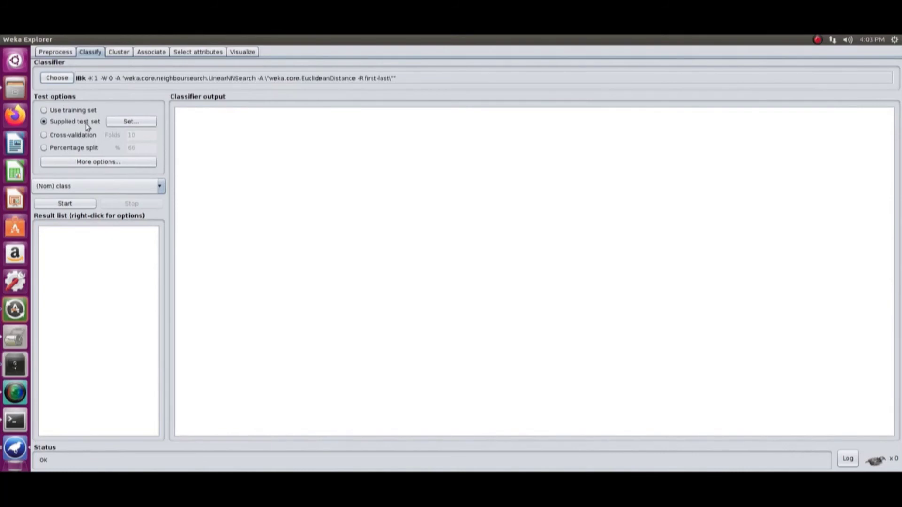
click(72, 203)
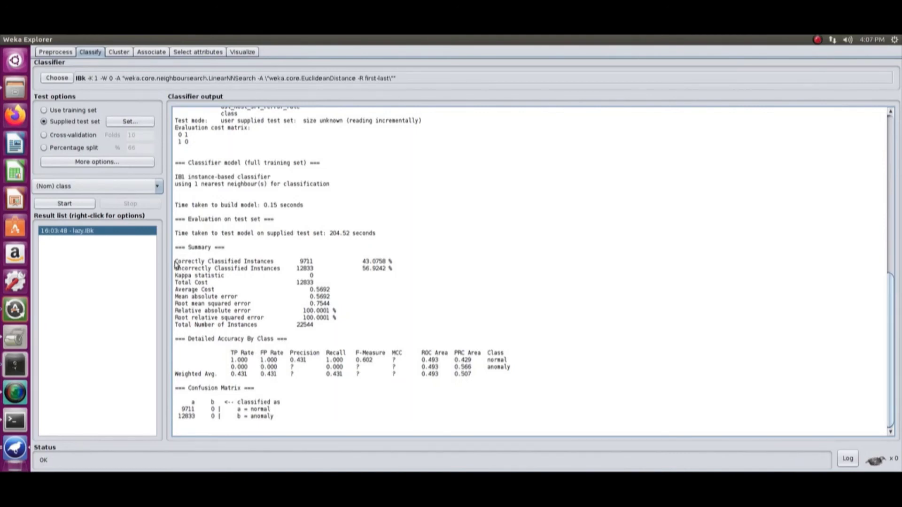
Examine the evaluation summary, confusion matrix and detailed accuracy by class in the classifier output.
drag(175, 264, 338, 333)
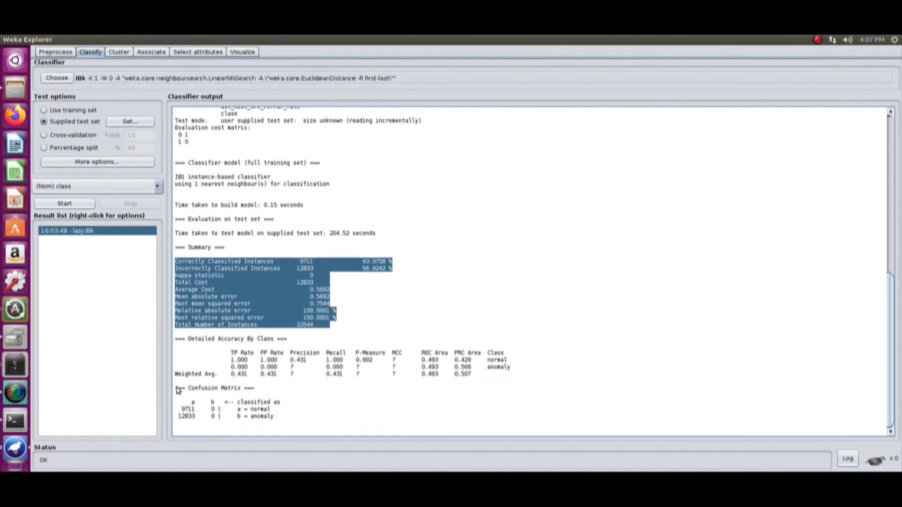
drag(179, 388, 276, 431)
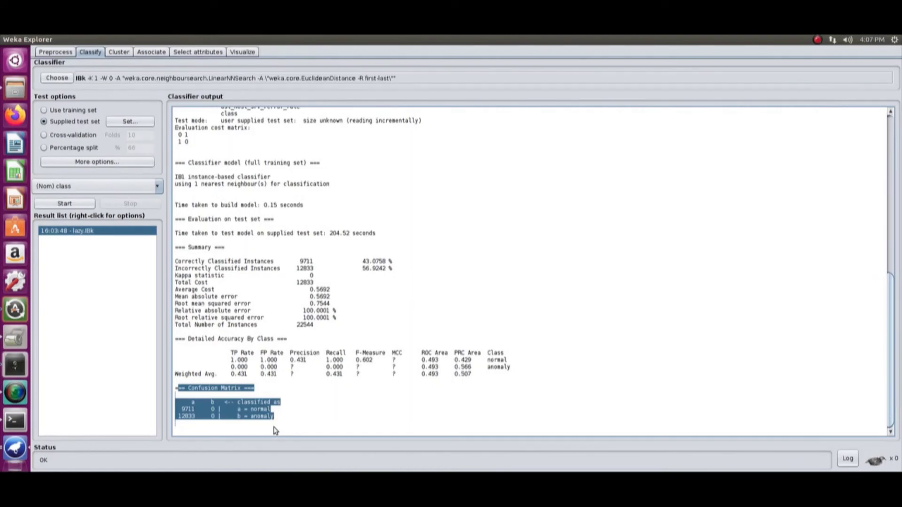
click(231, 352)
drag(232, 352, 276, 382)
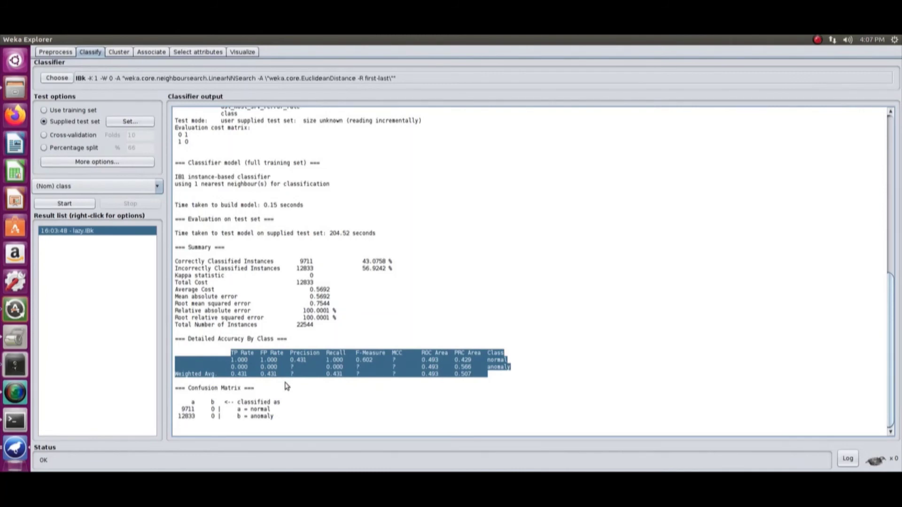
mouse_move(287, 386)
mouse_down()
mouse_move(283, 363)
mouse_move(281, 382)
mouse_up()
click(329, 411)
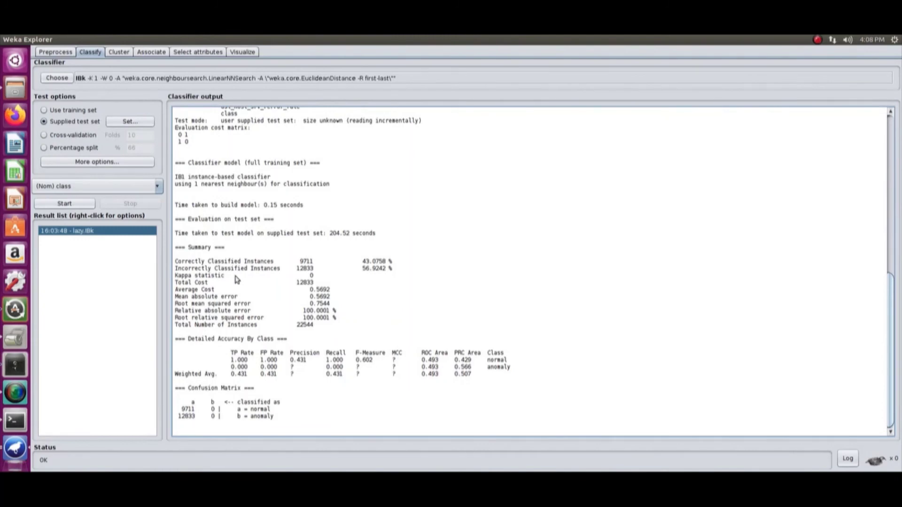
Set the IBk classifier's KNN value to 31.
click(85, 82)
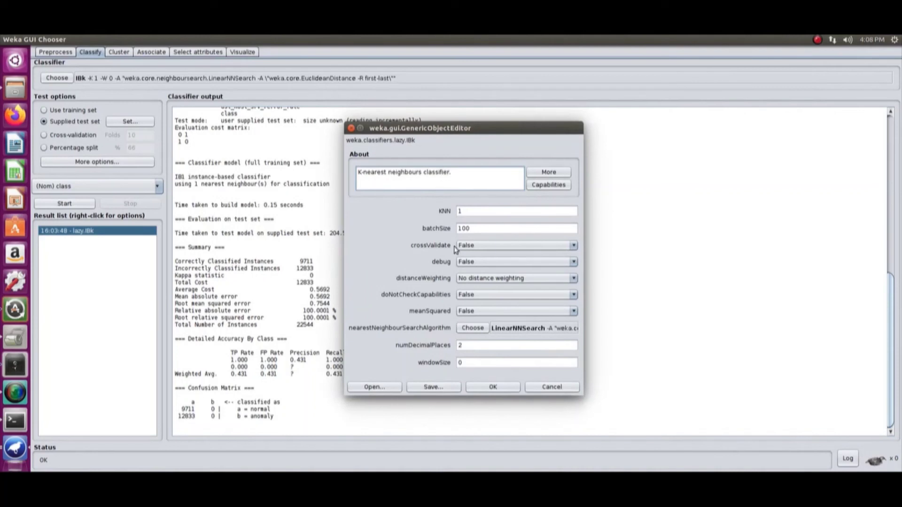
click(466, 212)
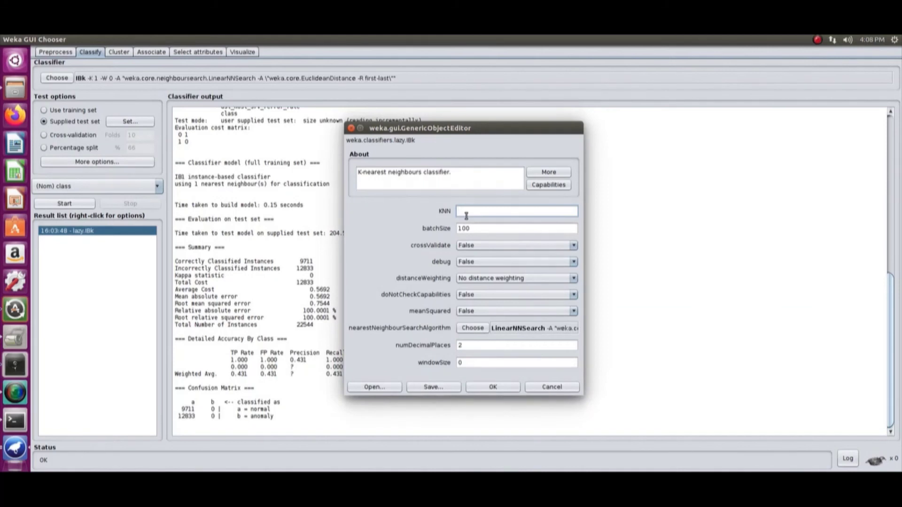
text(31)
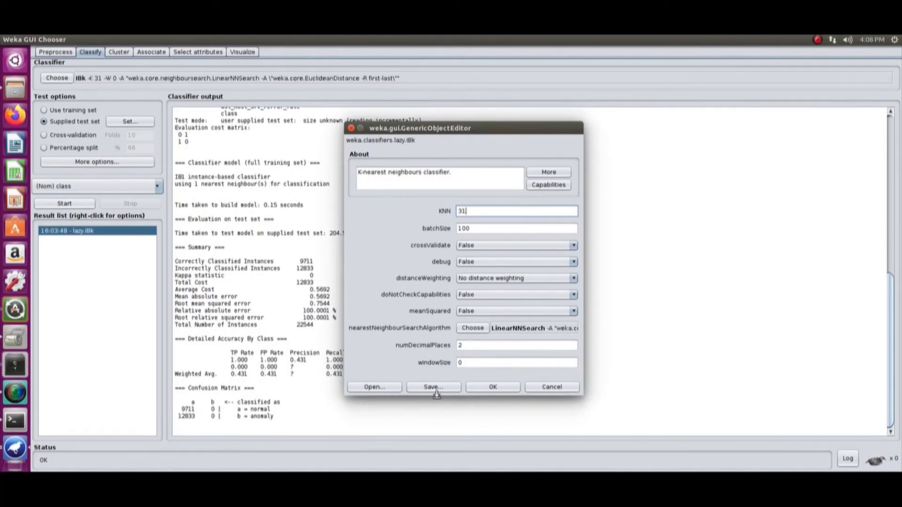
click(492, 387)
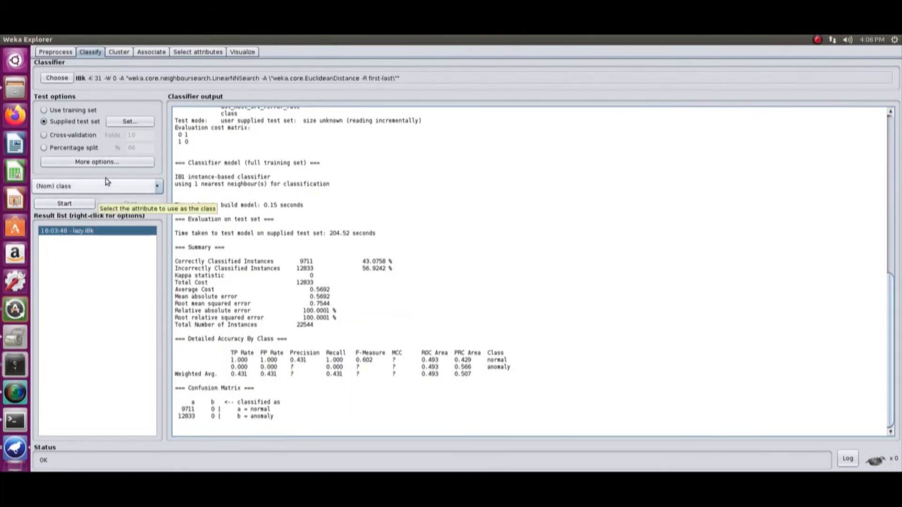
Open the cost matrix for cost-sensitive evaluation and inspect its rows, resizing it for 2 classes.
click(100, 162)
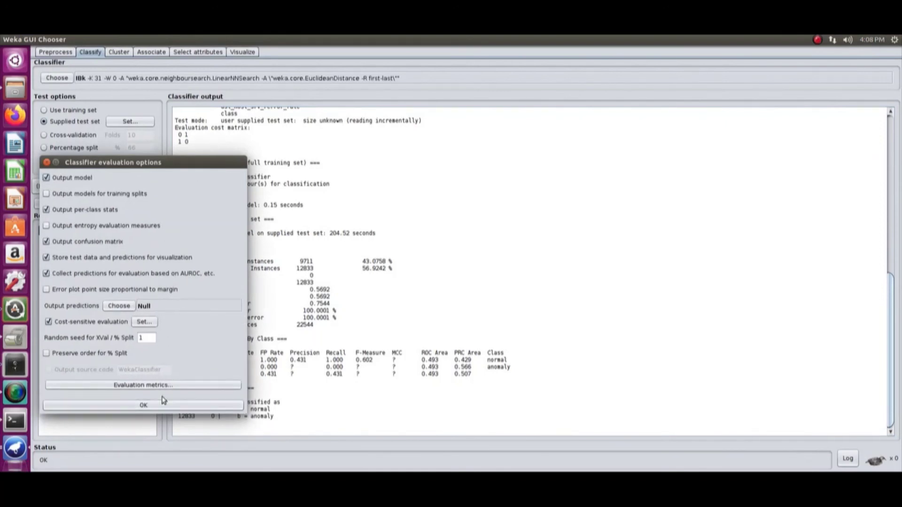
click(144, 324)
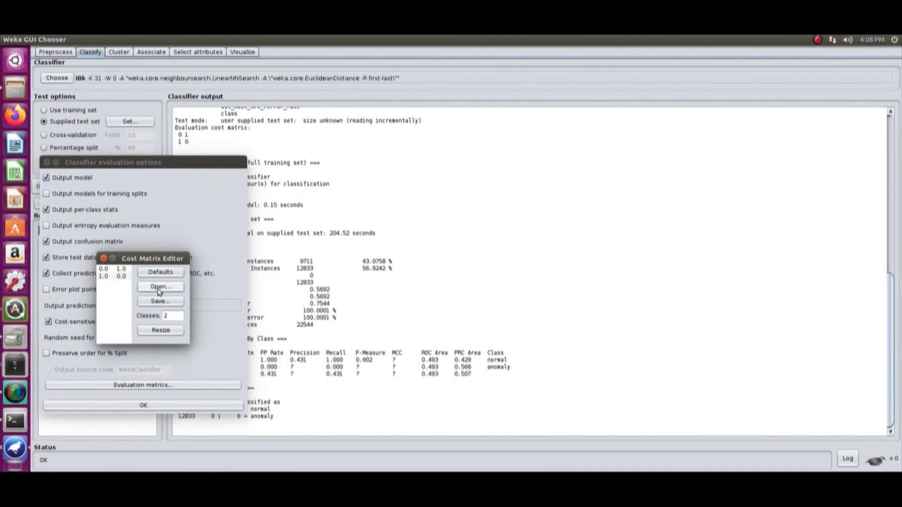
click(111, 270)
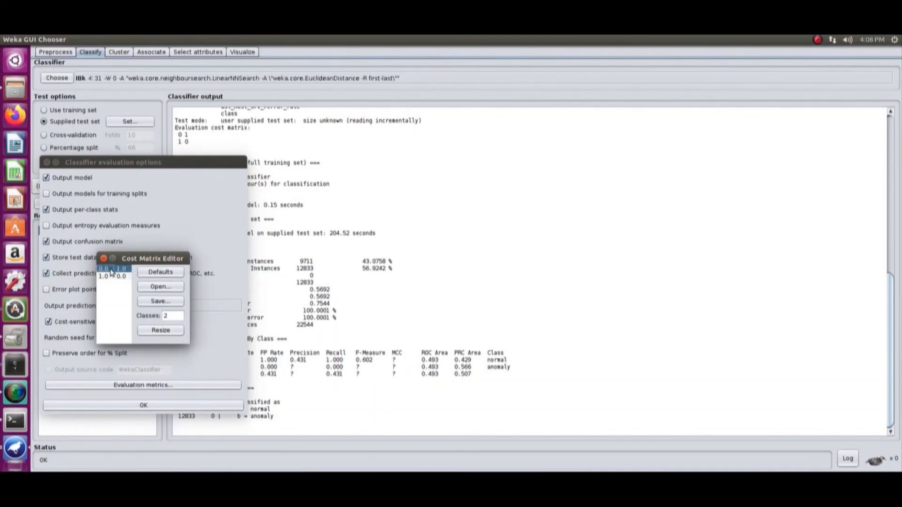
click(168, 336)
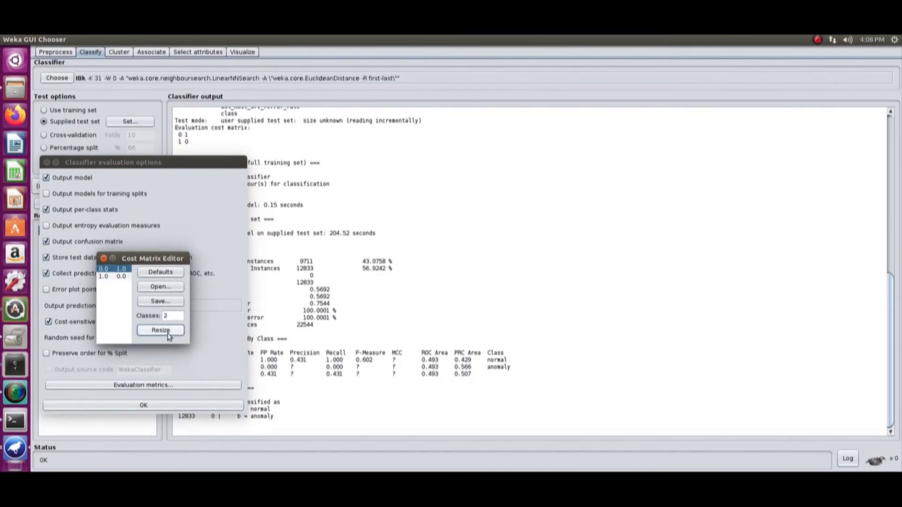
click(103, 270)
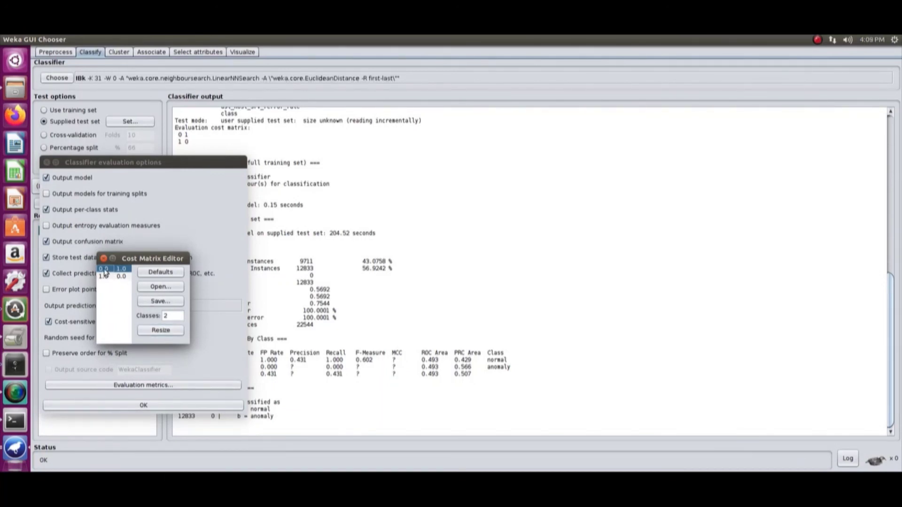
click(162, 287)
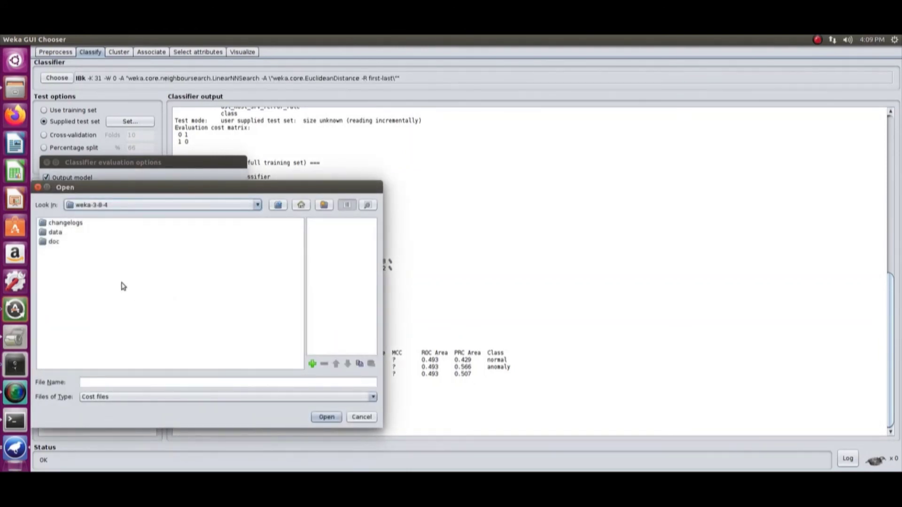
click(324, 206)
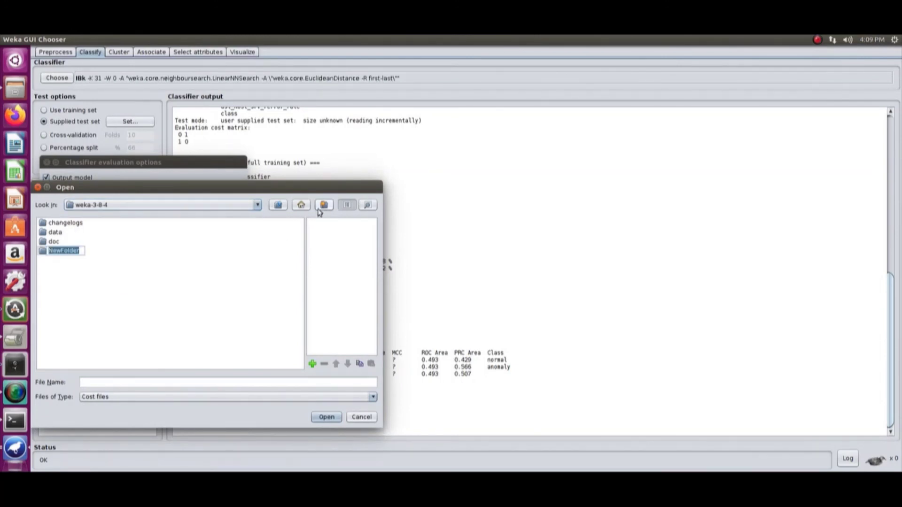
click(278, 206)
double_click(51, 223)
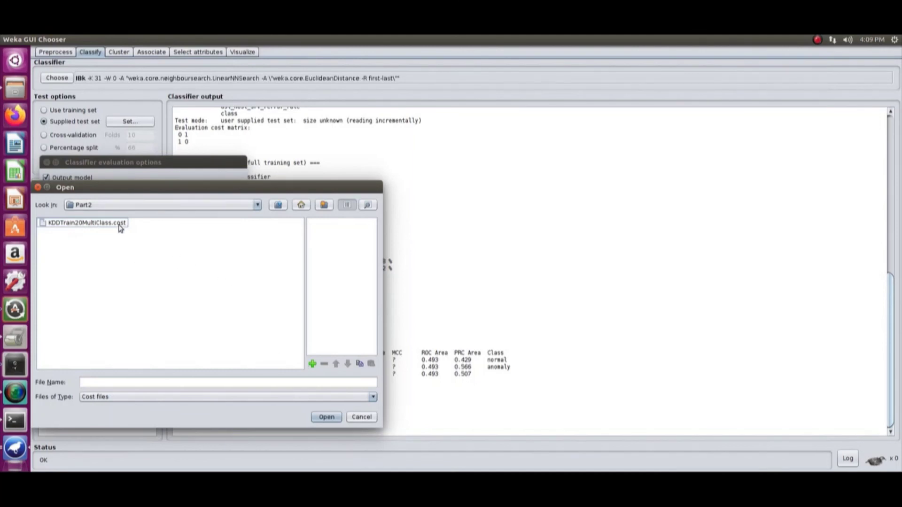
click(362, 418)
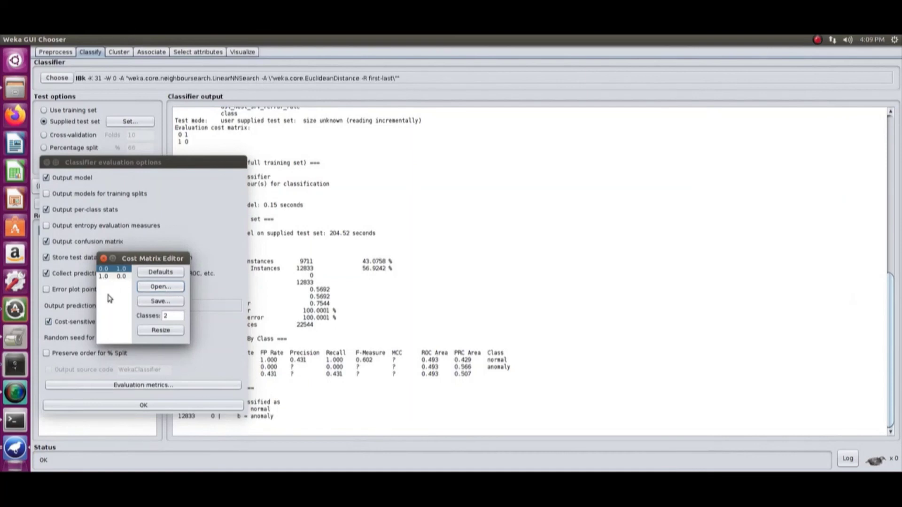
Keep the cost matrix sized for 2 classes and accept the classifier evaluation options.
click(162, 333)
click(104, 260)
click(137, 407)
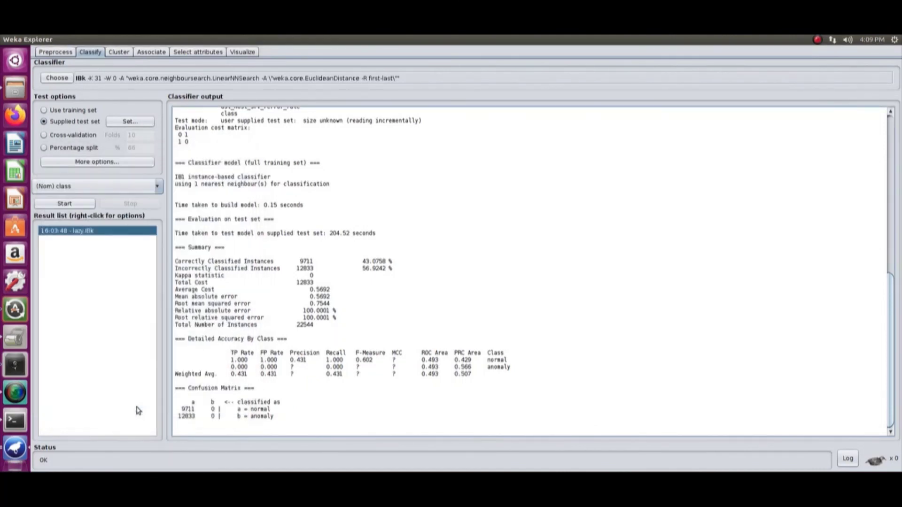
Check and accept the IBk settings with KNN 31, and rerun the classifier on the supplied test set.
click(81, 79)
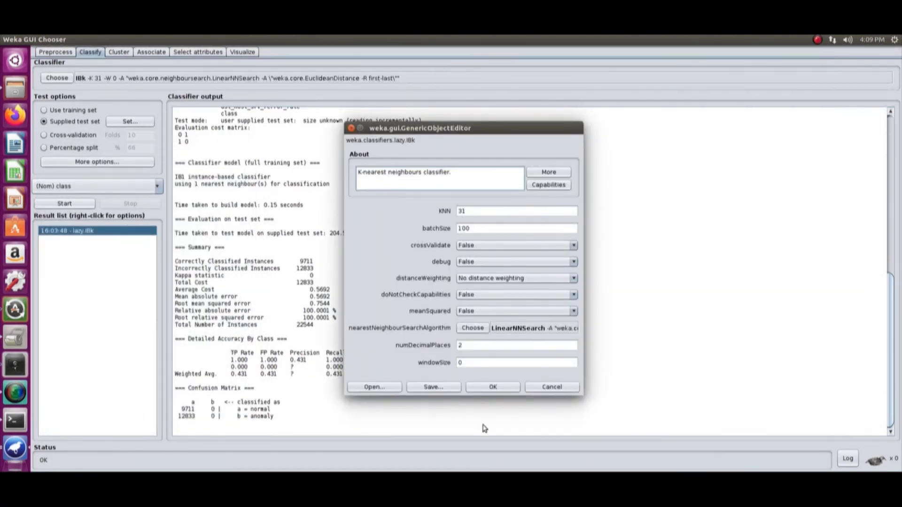
click(493, 387)
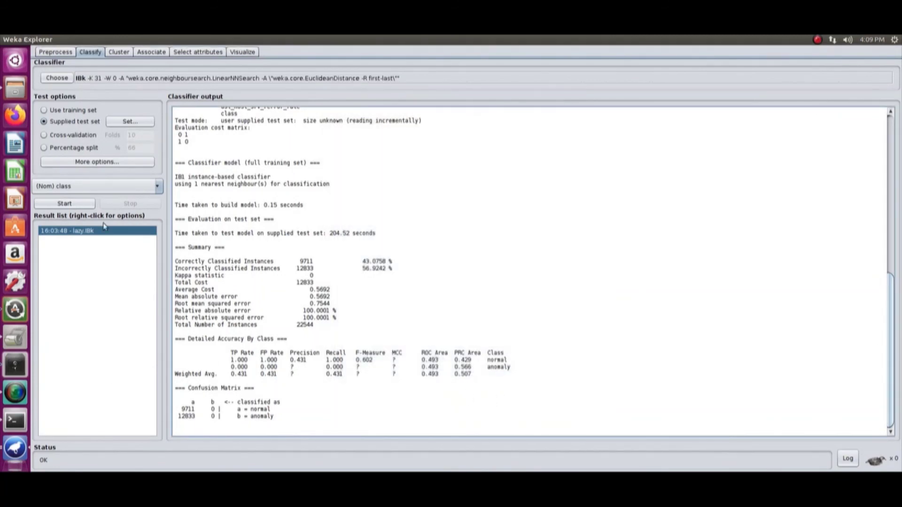
click(70, 205)
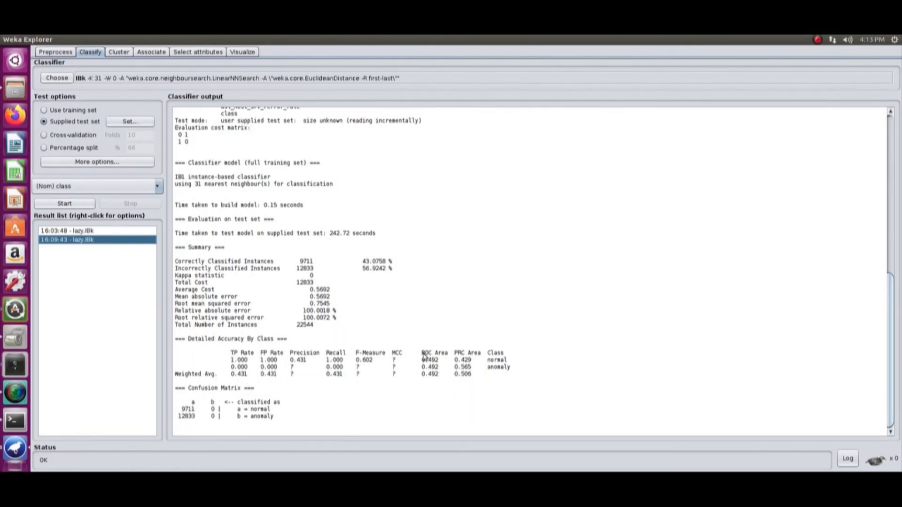
Examine the ROC area and PRC area values by class in the new IBk result.
drag(421, 360, 445, 381)
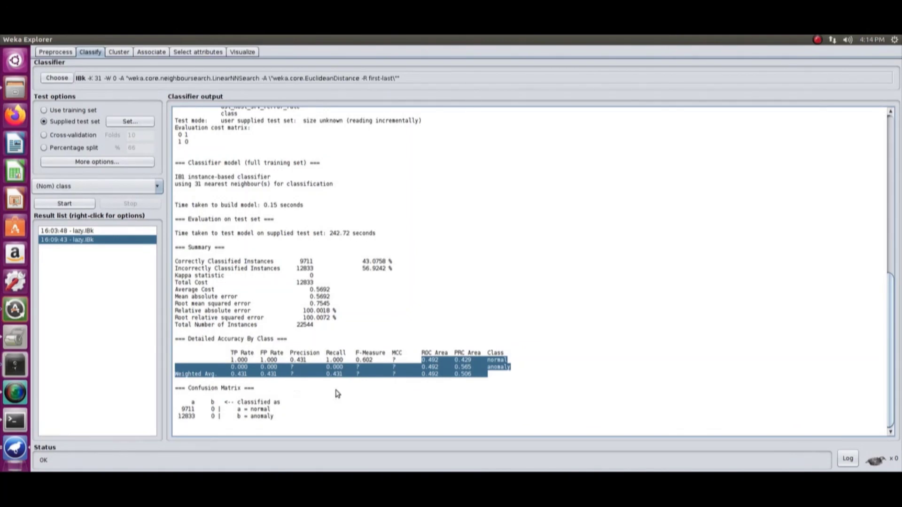
click(381, 397)
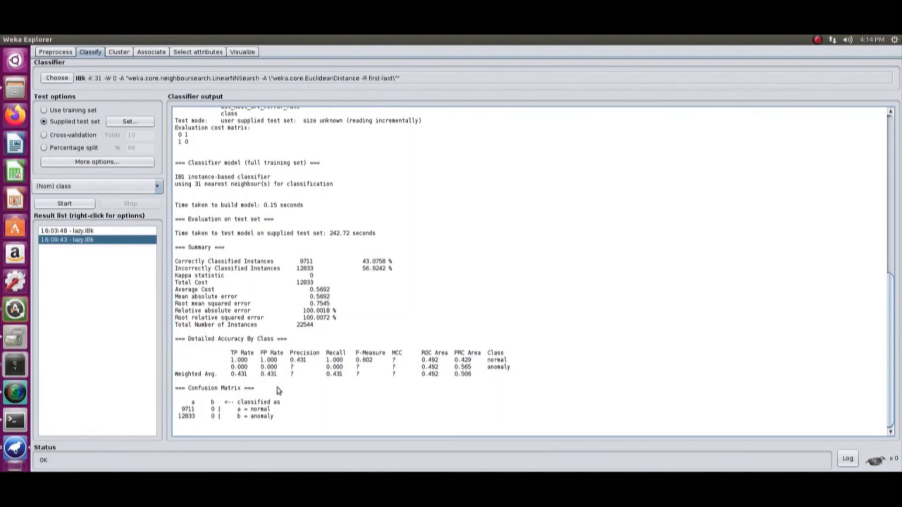
click(818, 40)
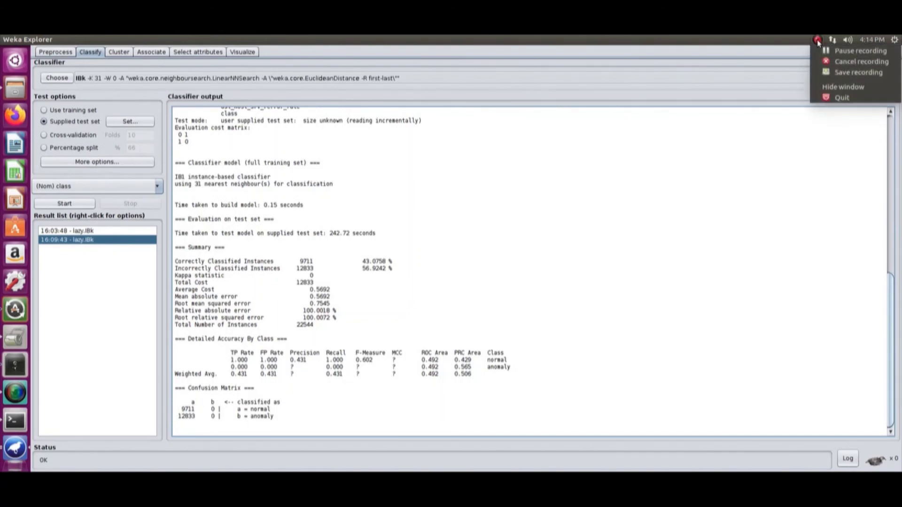